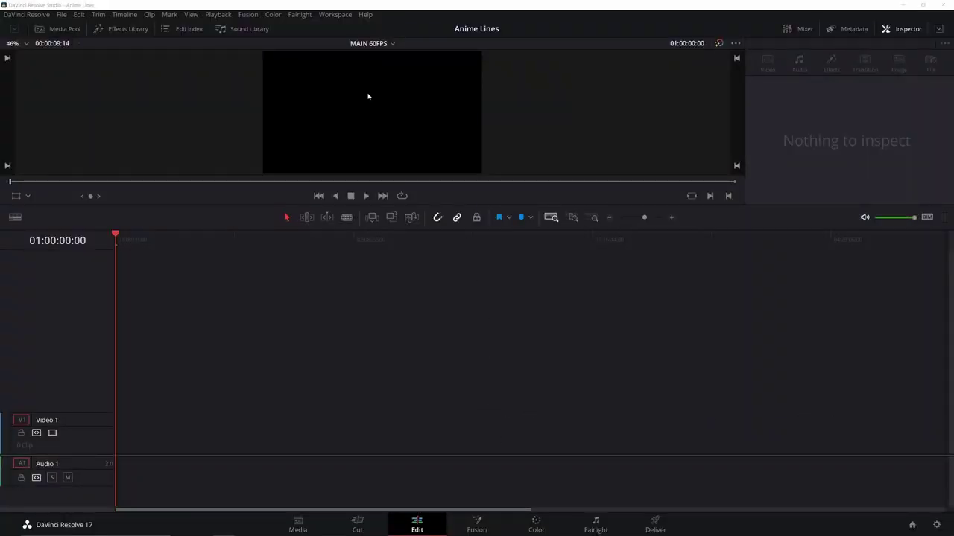
# Add a Fusion Composition effect to the Video 1 track and open that clip on the Fusion page
pyautogui.click(98, 30)
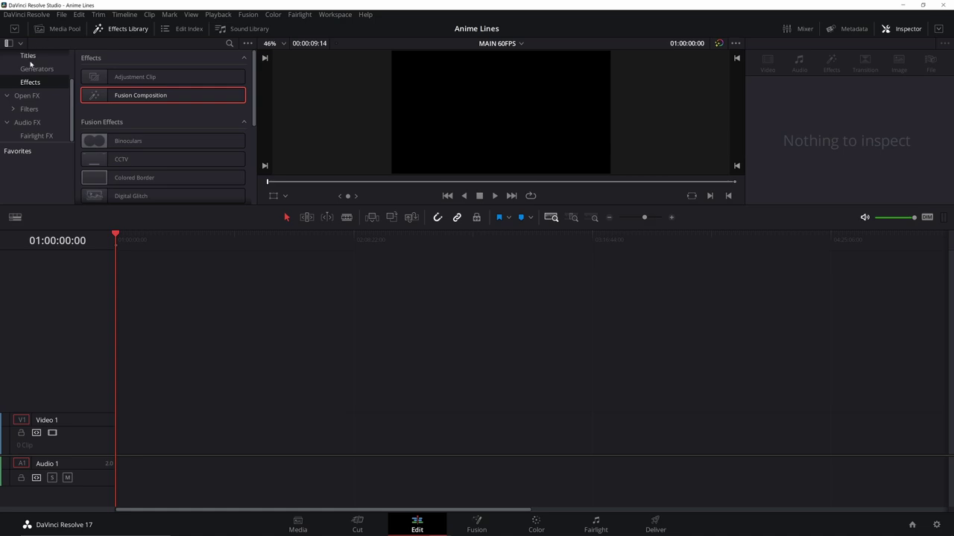
pyautogui.moveTo(92, 94); pyautogui.dragTo(238, 438)
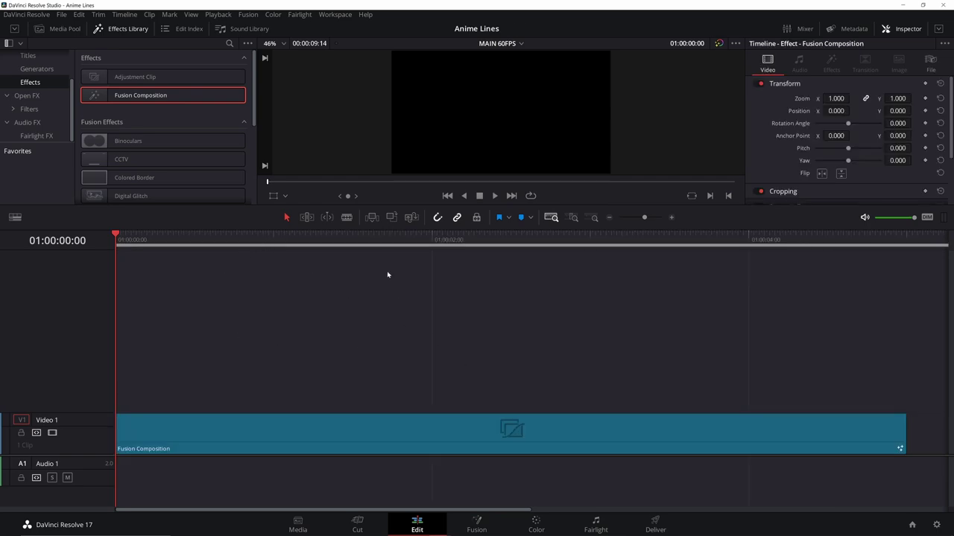
pyautogui.click(380, 268)
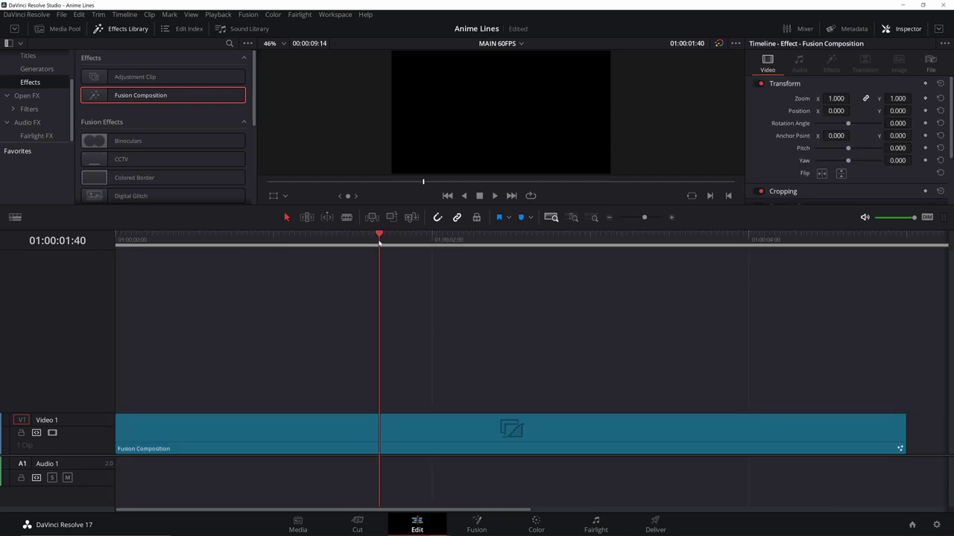
pyautogui.click(478, 524)
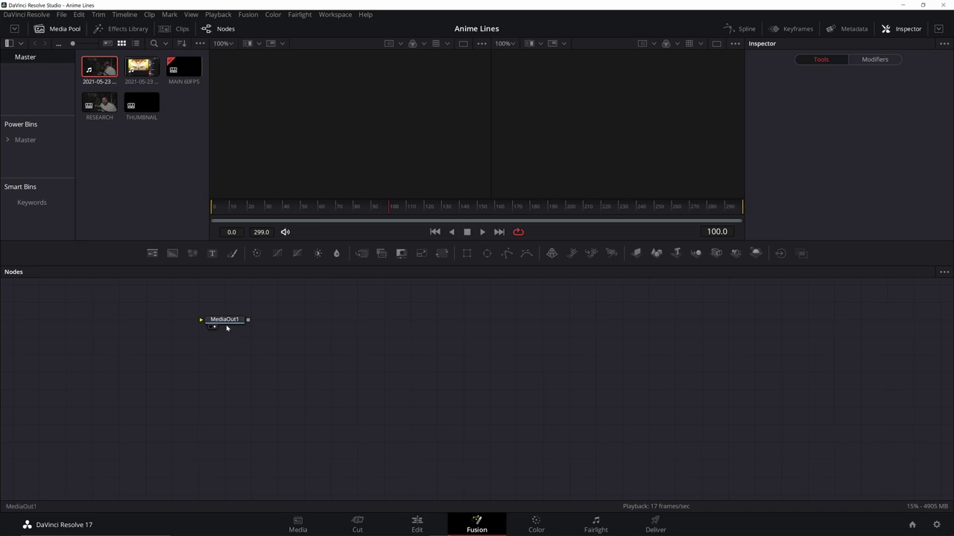
# Move the MediaOut1 node farther out to make room and add a Background node
pyautogui.moveTo(226, 322); pyautogui.dragTo(491, 339)
pyautogui.click(229, 375)
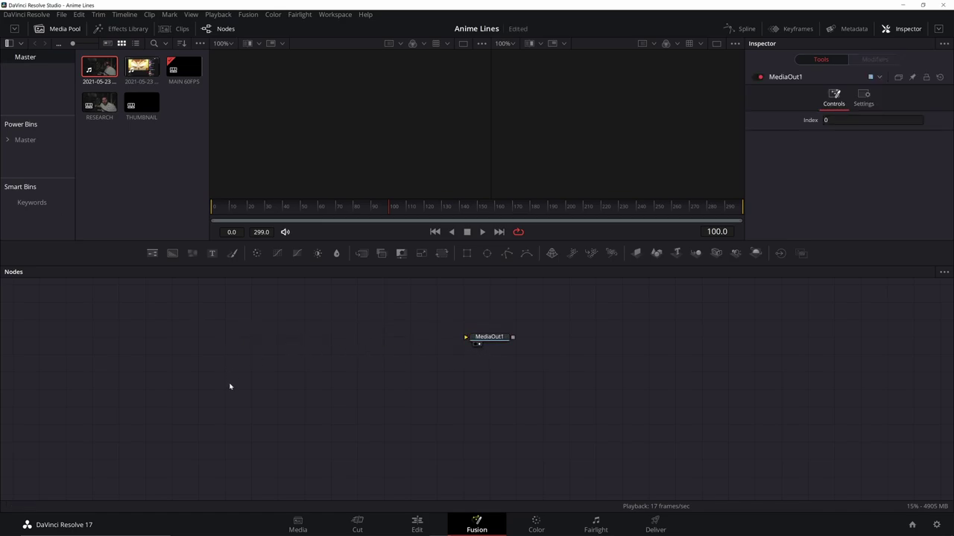
pyautogui.click(172, 253)
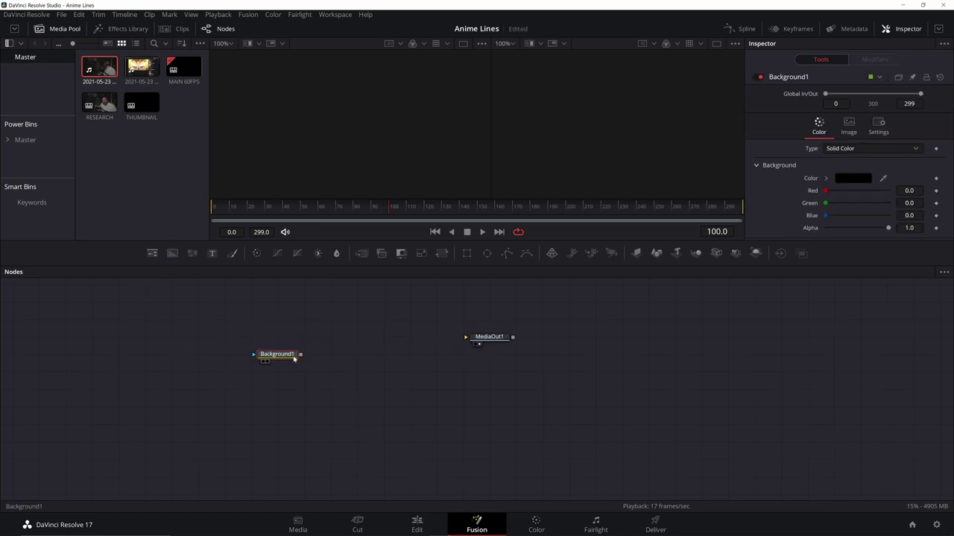
# Add a Triangle mask to the Background node and display Background1 in the first viewer
pyautogui.hotkey('shift', 'space')
pyautogui.write('tri')
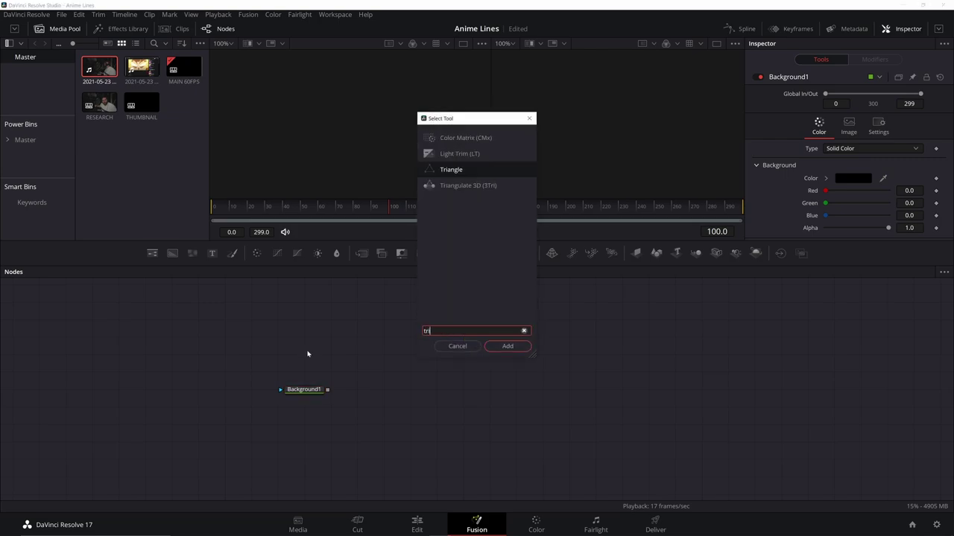
pyautogui.click(435, 170)
pyautogui.click(508, 346)
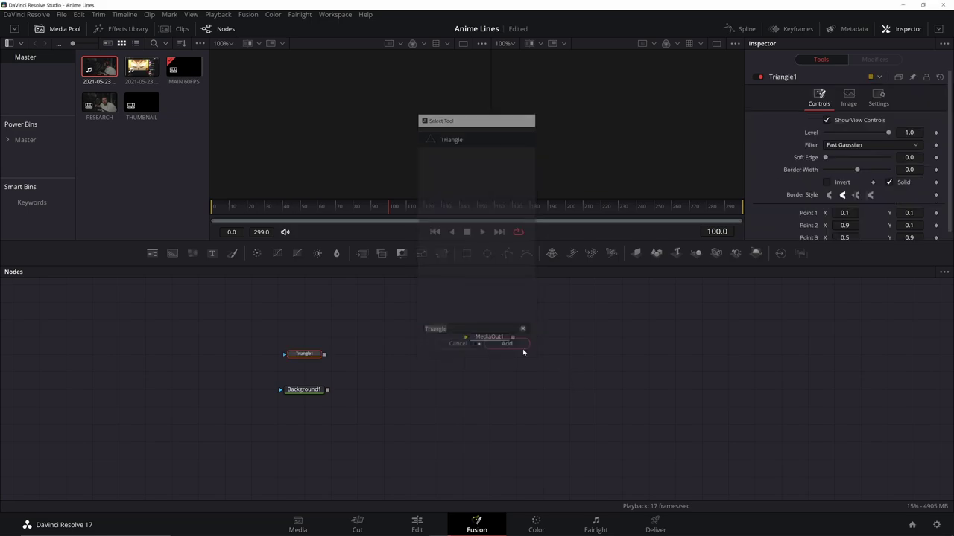
pyautogui.click(310, 392)
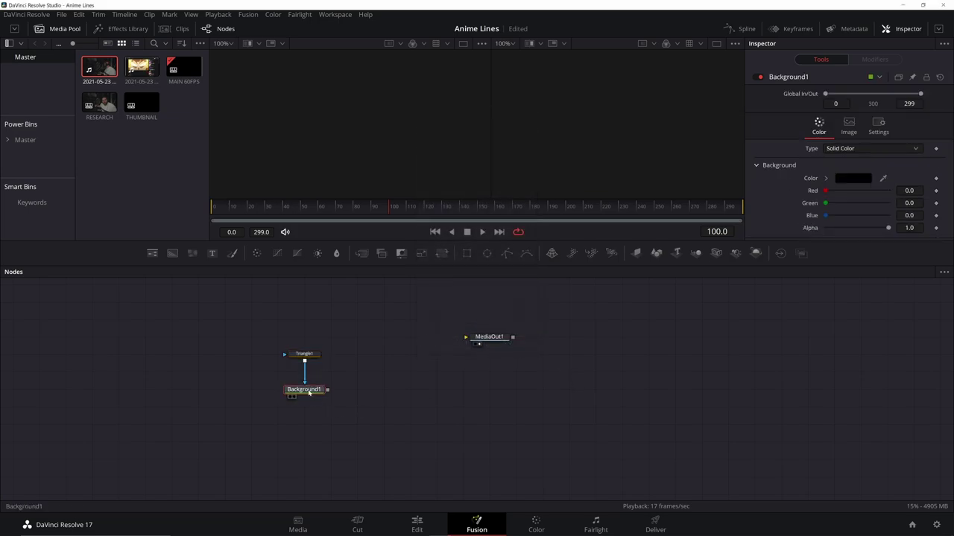
pyautogui.press('1')
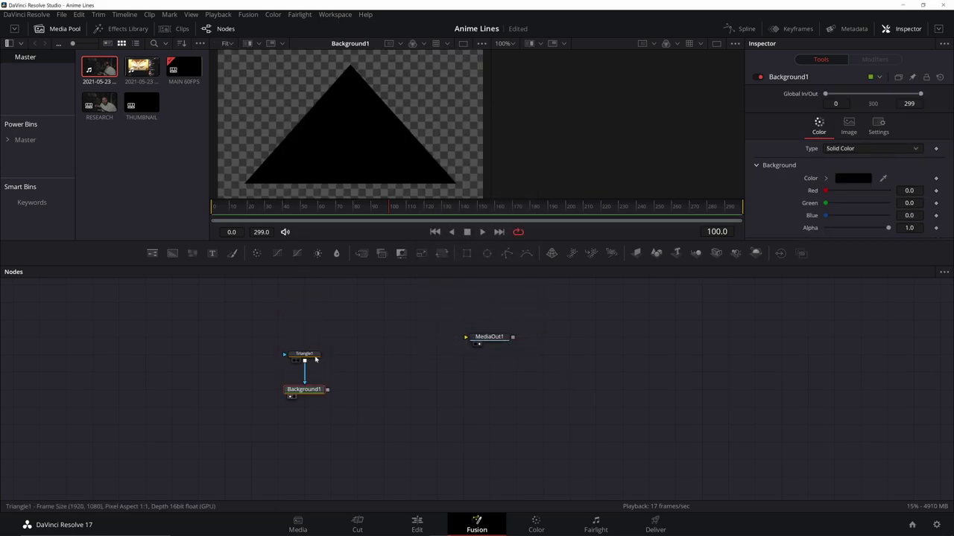
# Place the triangle's apex, Point 3, at the frame centre with X 0.5 and Y 0.5
pyautogui.click(302, 354)
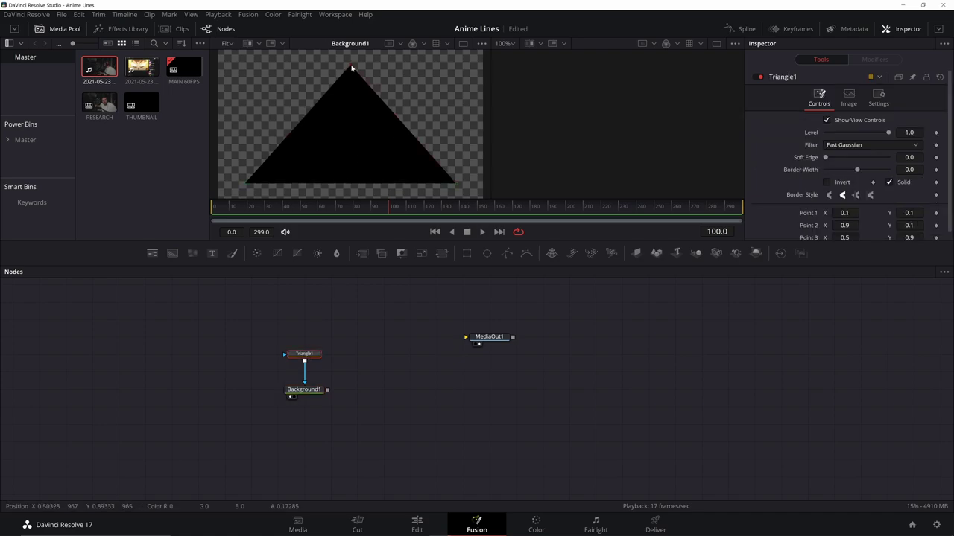
pyautogui.moveTo(352, 68); pyautogui.dragTo(364, 86)
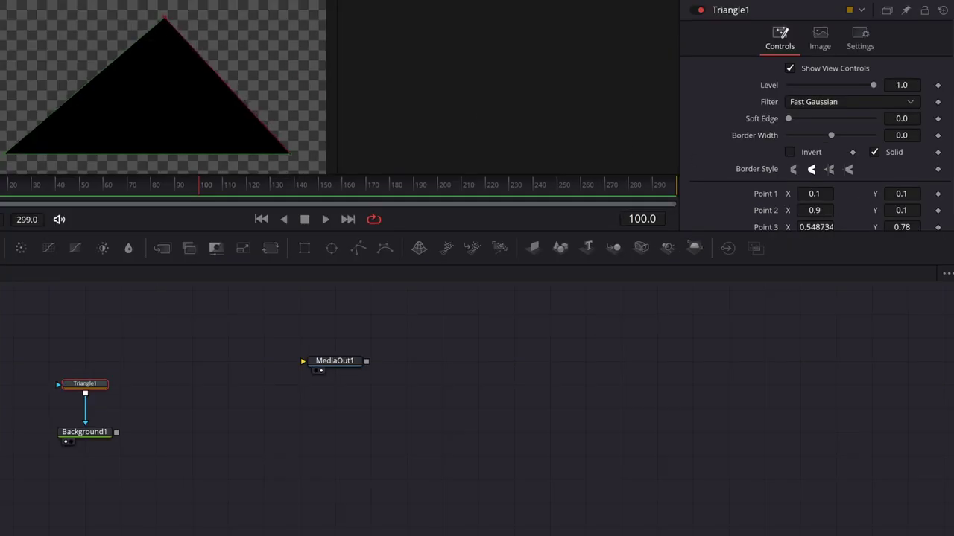
pyautogui.doubleClick(815, 226)
pyautogui.write('0.5')
pyautogui.press('Tab')
pyautogui.write('0.5')
pyautogui.press('Tab')
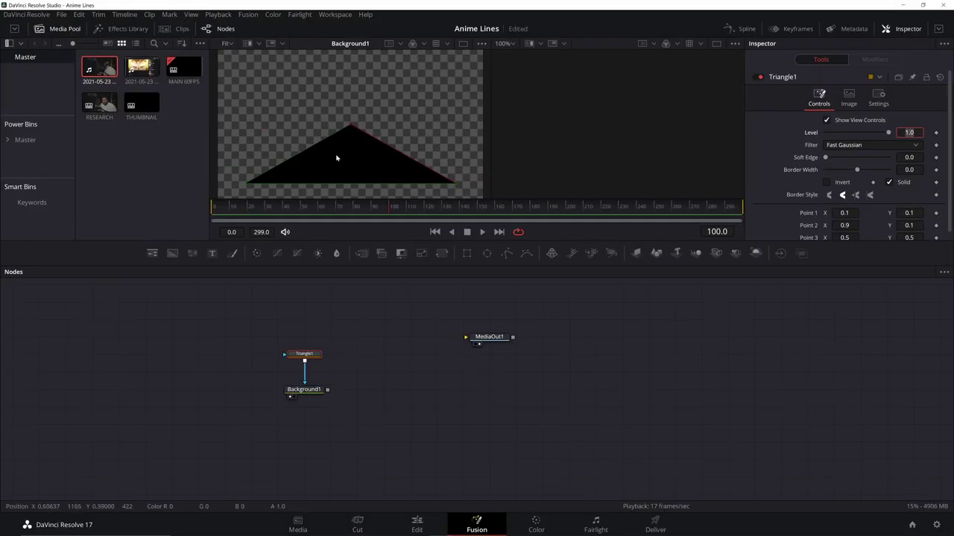
# Stretch the triangle into a thin sliver off the frame's left side, with Point 1 about (-0.34, 0.49) and Point 2 about (-0.38, 0.41)
pyautogui.moveTo(246, 184); pyautogui.dragTo(208, 128)
pyautogui.moveTo(456, 188); pyautogui.dragTo(211, 145)
pyautogui.moveTo(295, 161); pyautogui.dragTo(420, 171)
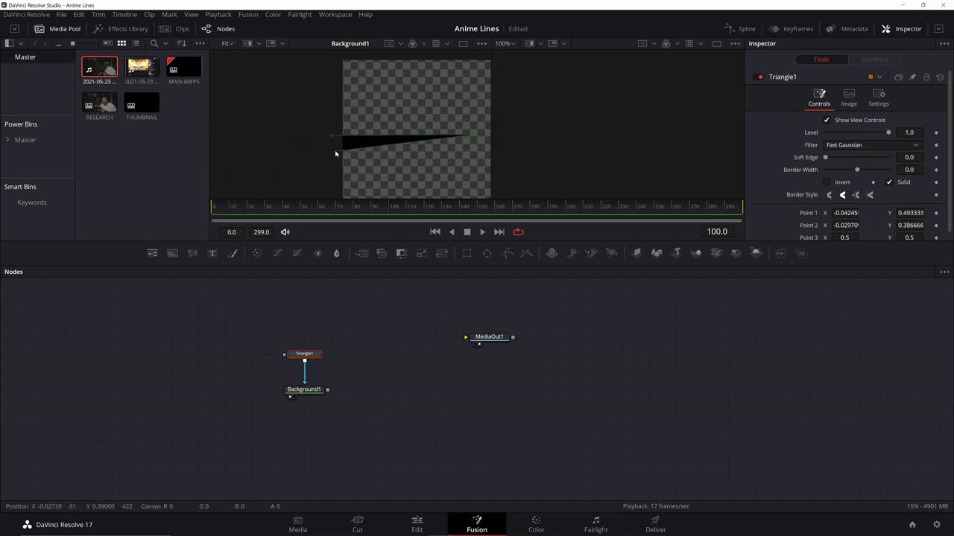
pyautogui.moveTo(335, 154); pyautogui.dragTo(240, 147)
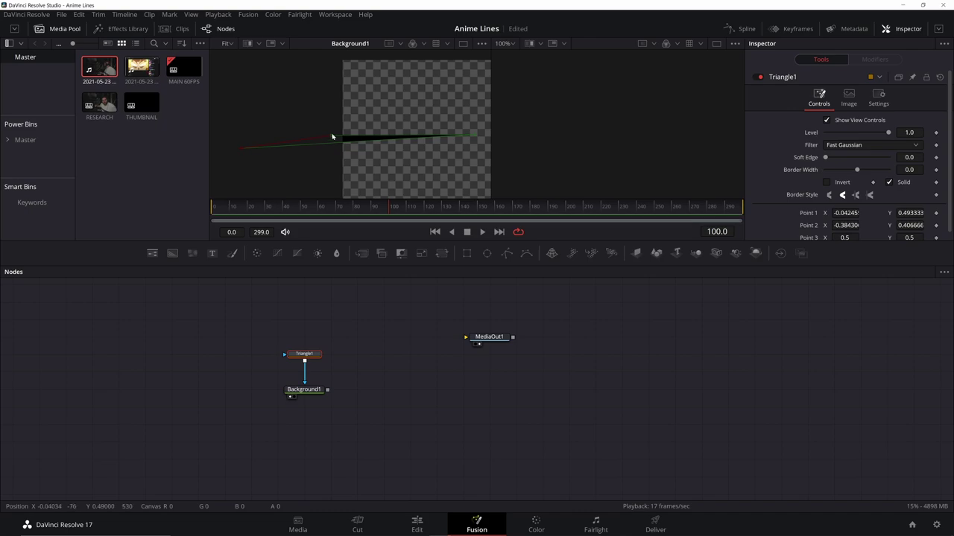
pyautogui.moveTo(332, 137); pyautogui.dragTo(258, 142)
pyautogui.scroll(2, 347, 161)
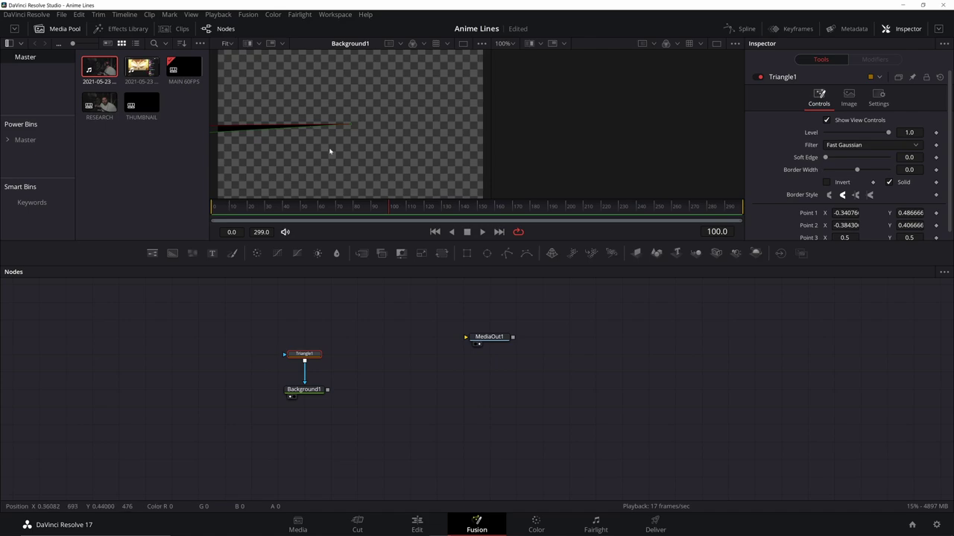
# Insert a Transform node between Triangle1 and Background1 and space the nodes apart
pyautogui.moveTo(309, 355); pyautogui.dragTo(310, 321)
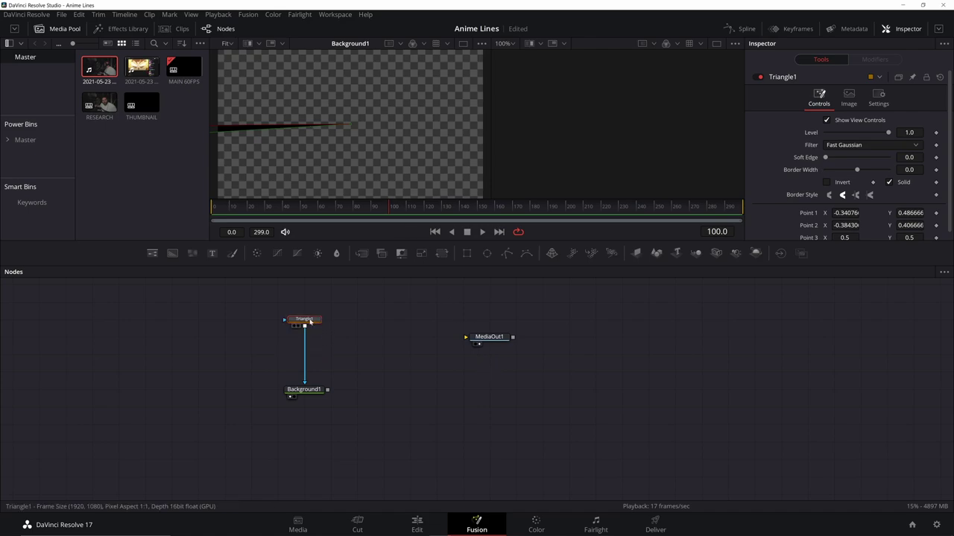
pyautogui.hotkey('shift', 'space')
pyautogui.write('trans')
pyautogui.press('Return')
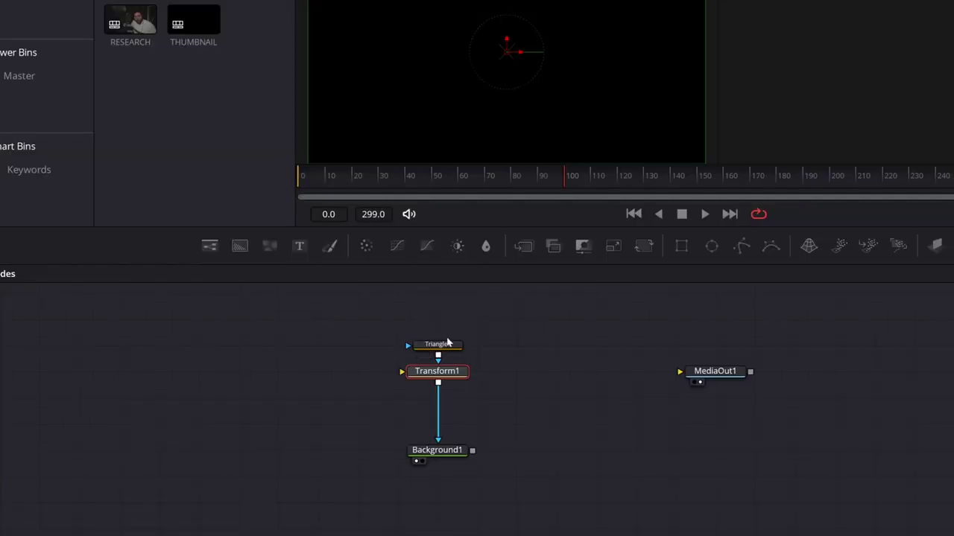
pyautogui.moveTo(448, 343); pyautogui.dragTo(447, 317)
pyautogui.moveTo(438, 359); pyautogui.dragTo(403, 371)
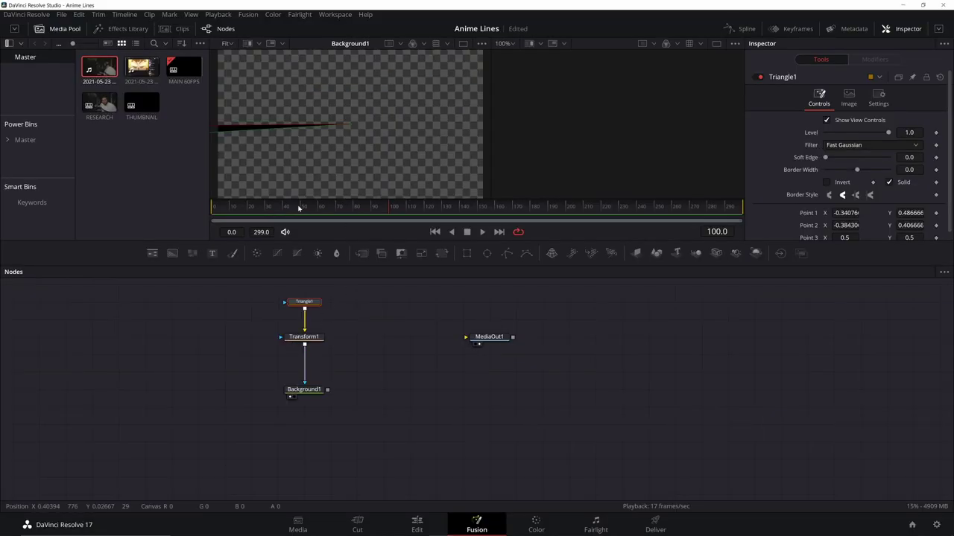
# Insert a Duplicate node between Transform1 and Background1 and show its output in the first viewer
pyautogui.click(304, 339)
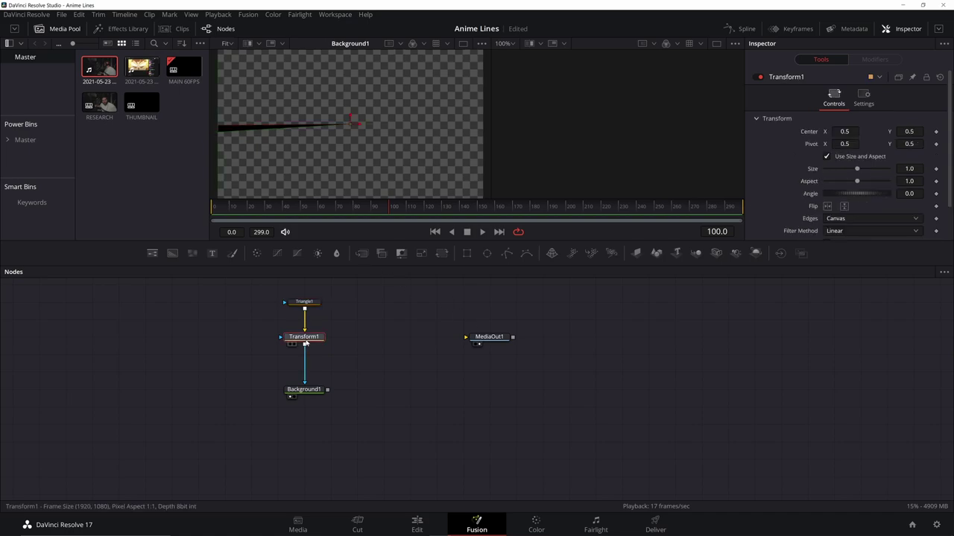
pyautogui.hotkey('shift', 'space')
pyautogui.write('trans')
pyautogui.press('BackSpace')
pyautogui.press('BackSpace')
pyautogui.press('BackSpace')
pyautogui.press('BackSpace')
pyautogui.press('BackSpace')
pyautogui.write('dupl')
pyautogui.press('Return')
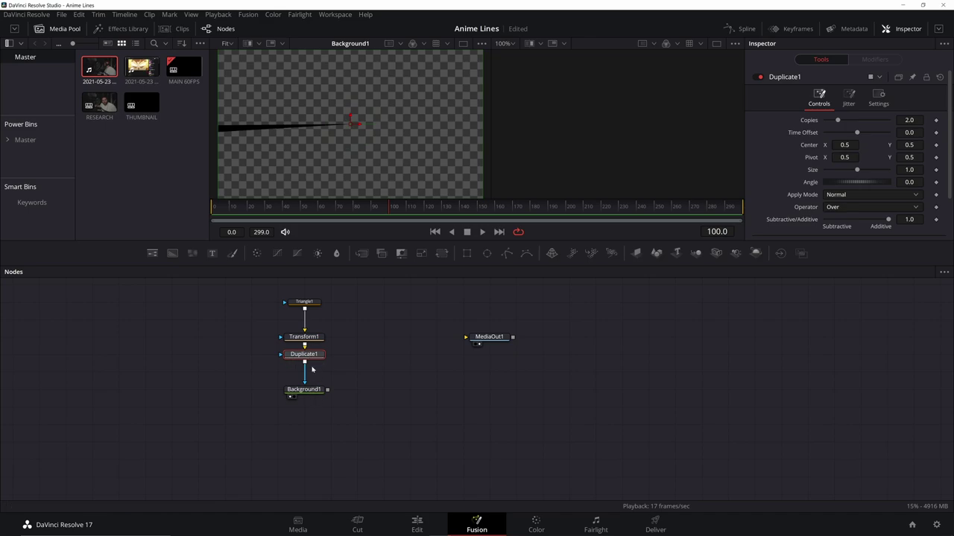
pyautogui.moveTo(313, 356); pyautogui.dragTo(339, 151)
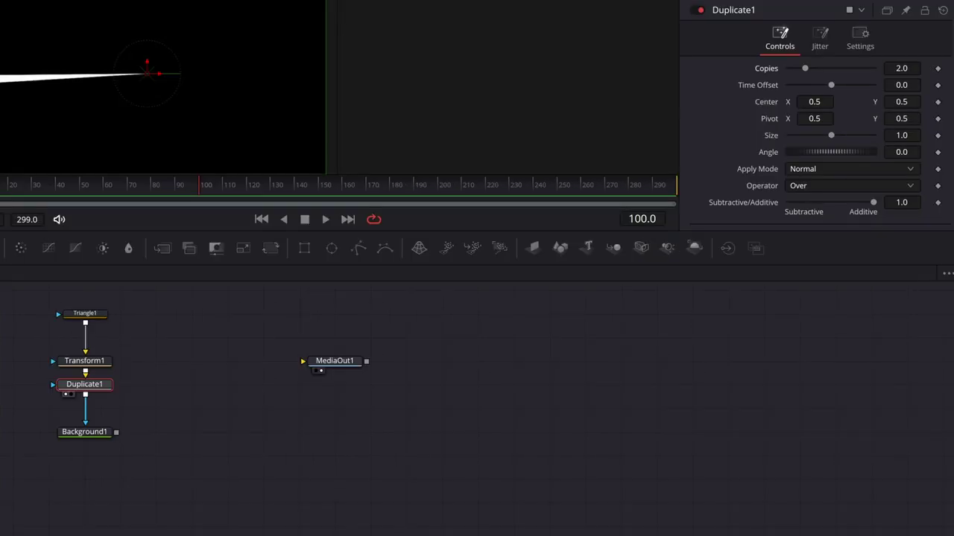
# Set the Duplicate node to 18 copies with an angle of 42
pyautogui.doubleClick(908, 120)
pyautogui.write('18')
pyautogui.press('Tab')
pyautogui.click(901, 152)
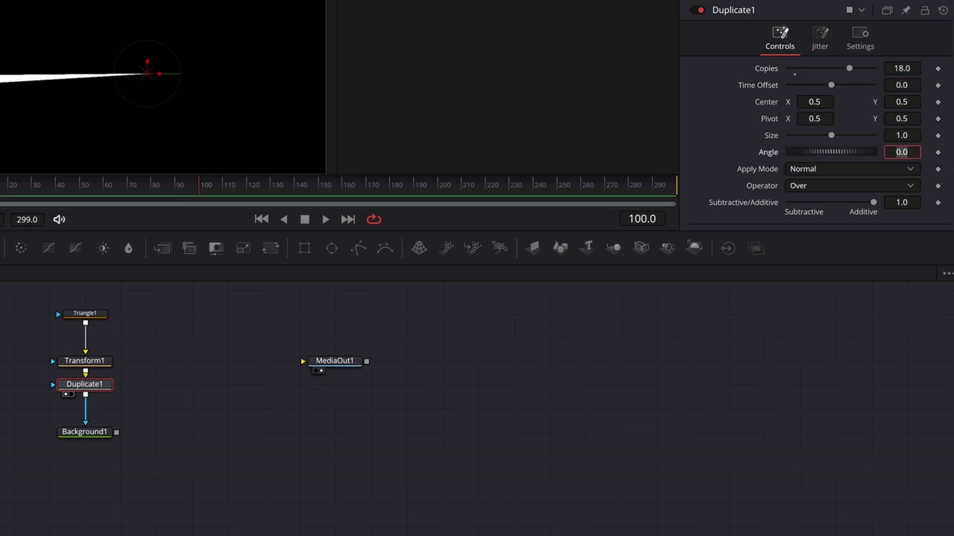
pyautogui.write('42')
pyautogui.press('Tab')
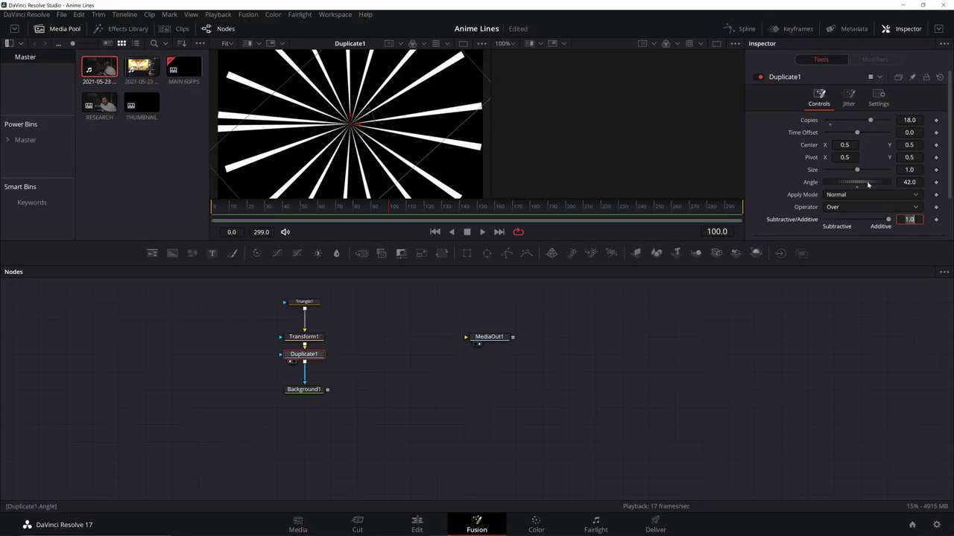
# Try a smaller angle between the duplicated lines and set the angle back to 42
pyautogui.moveTo(868, 185)
pyautogui.mouseDown()
pyautogui.moveTo(857, 185)
pyautogui.moveTo(866, 186)
pyautogui.mouseUp()
pyautogui.doubleClick(908, 182)
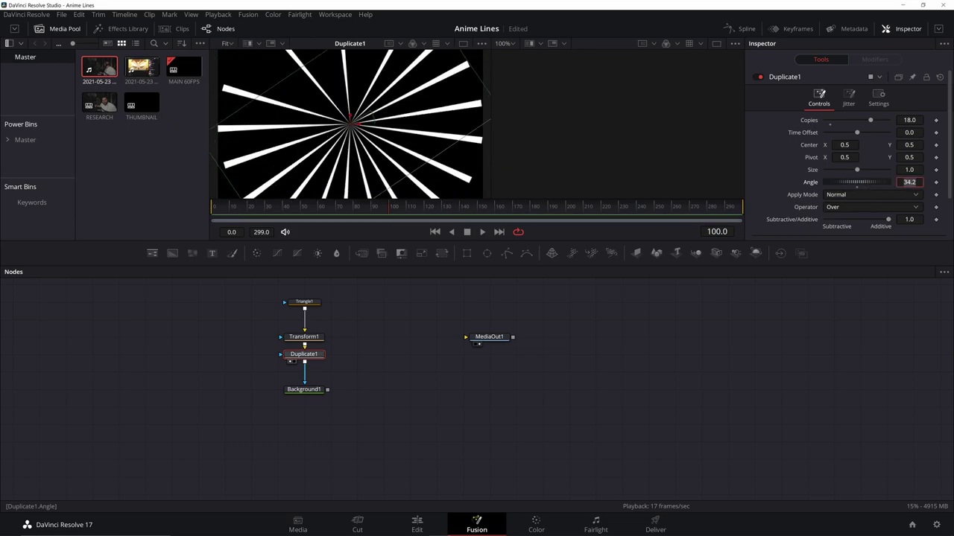
pyautogui.write('42')
pyautogui.press('Tab')
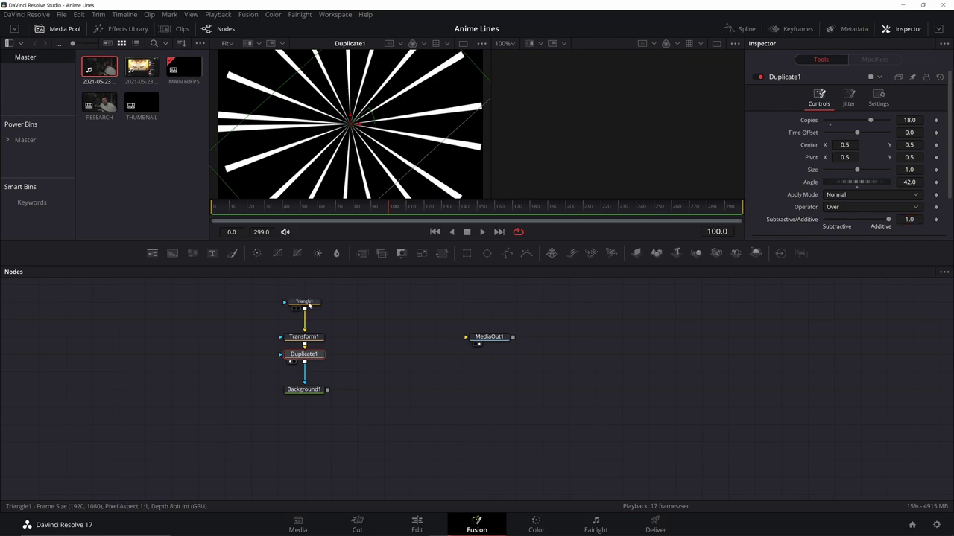
# Open up the centre of the burst by lowering Triangle1's Point 3 X to 0.267
pyautogui.click(312, 305)
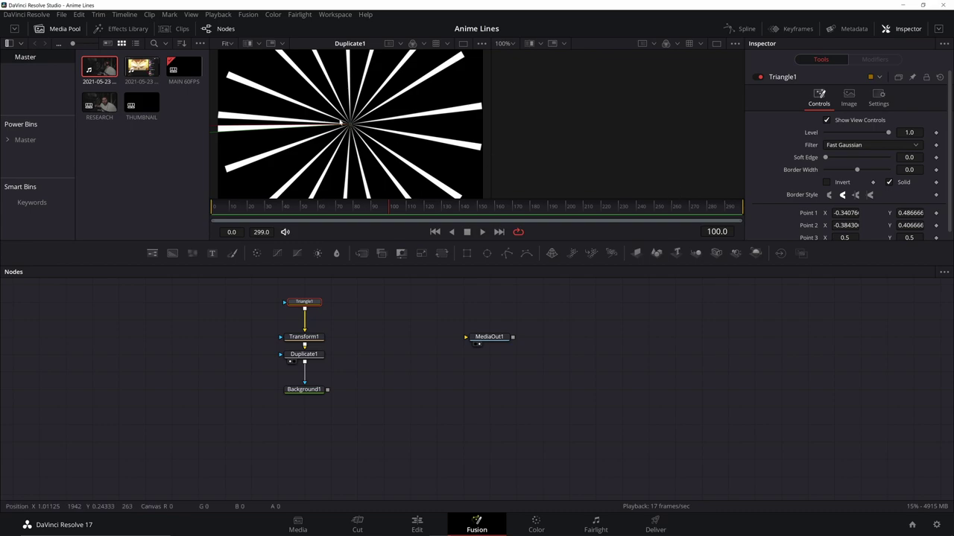
pyautogui.moveTo(845, 238); pyautogui.dragTo(672, 238)
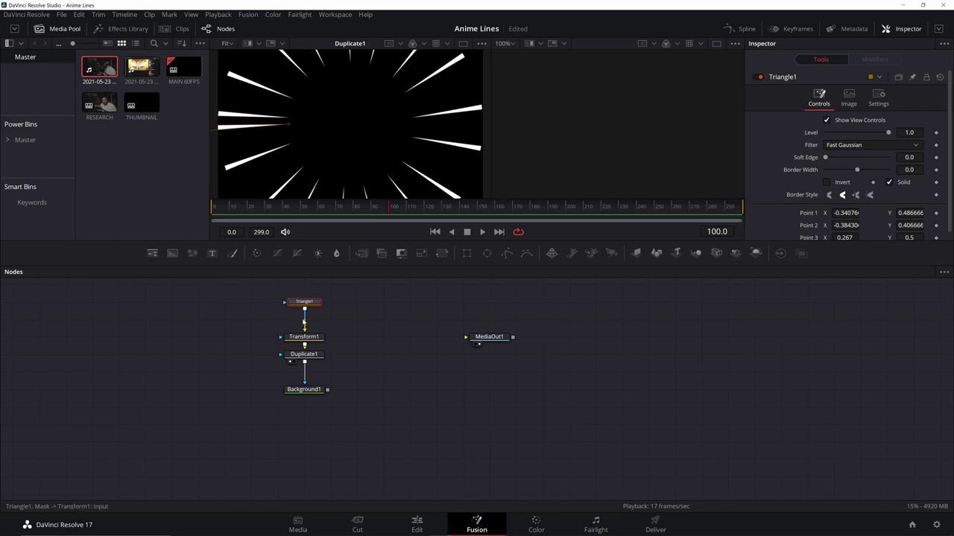
# Set the Duplicate node's size to 1.05 and its time offset to 1.5
pyautogui.click(315, 357)
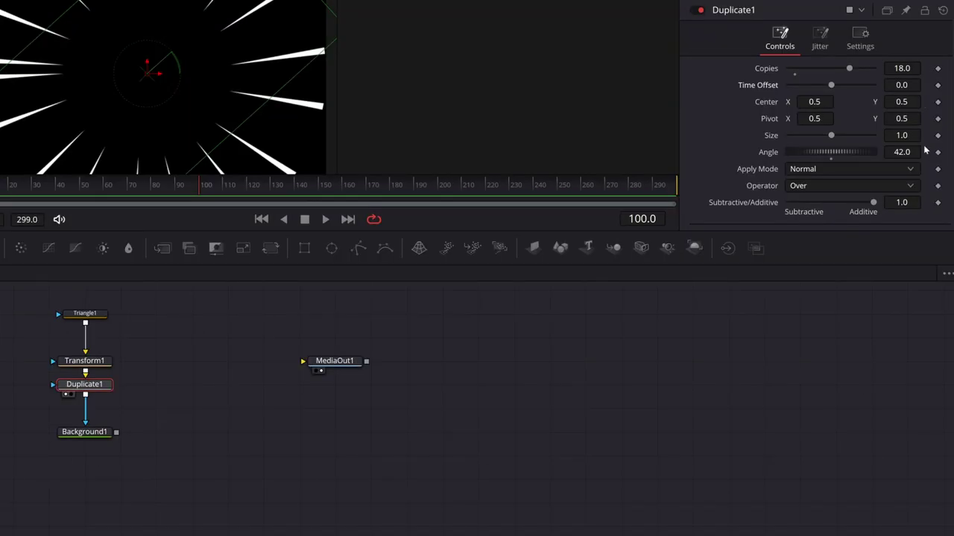
pyautogui.click(907, 170)
pyautogui.press('Tab')
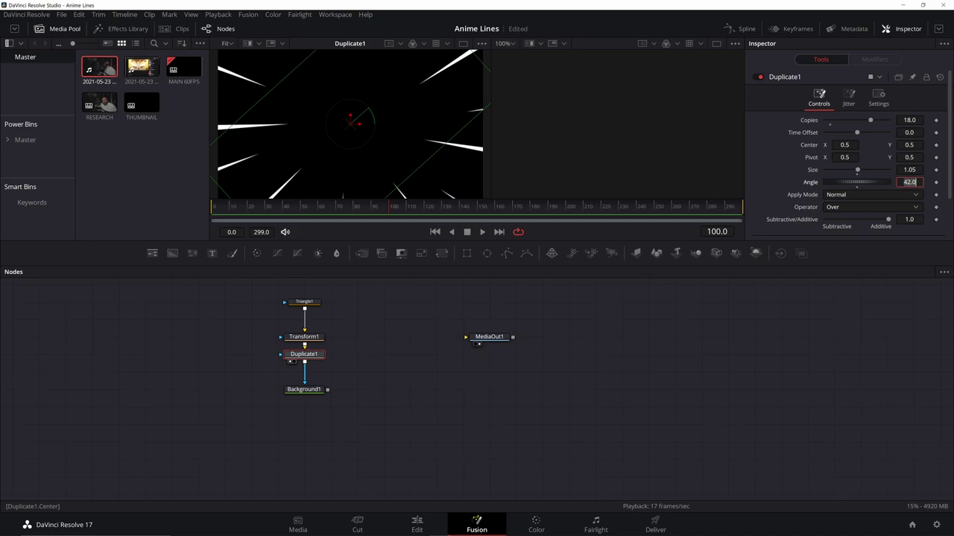
pyautogui.click(908, 133)
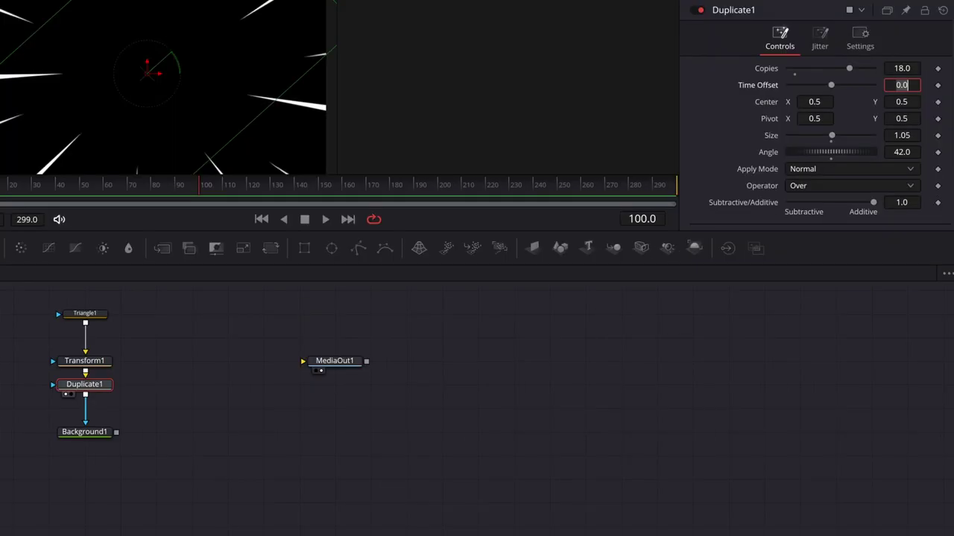
pyautogui.press('Tab')
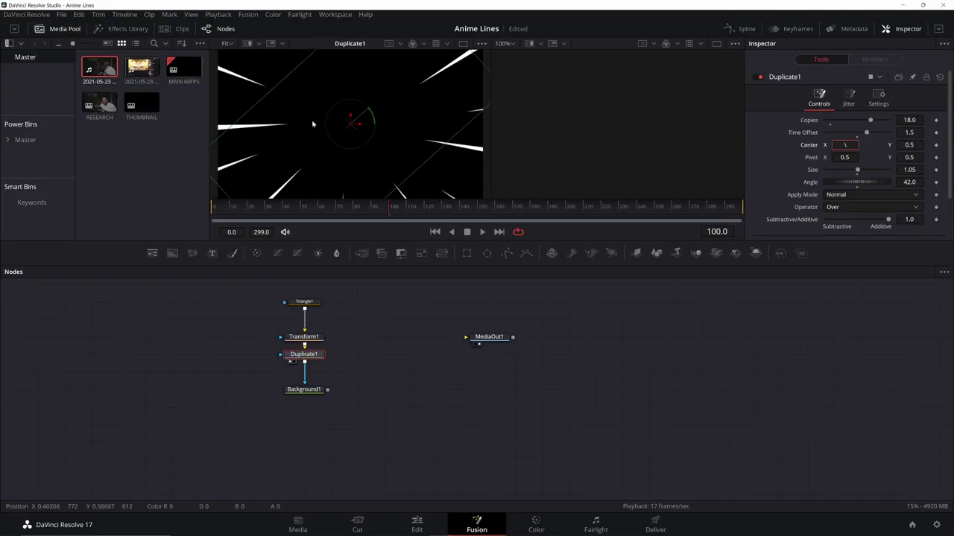
# Apply a modifier to the Size parameter of Transform1
pyautogui.click(323, 339)
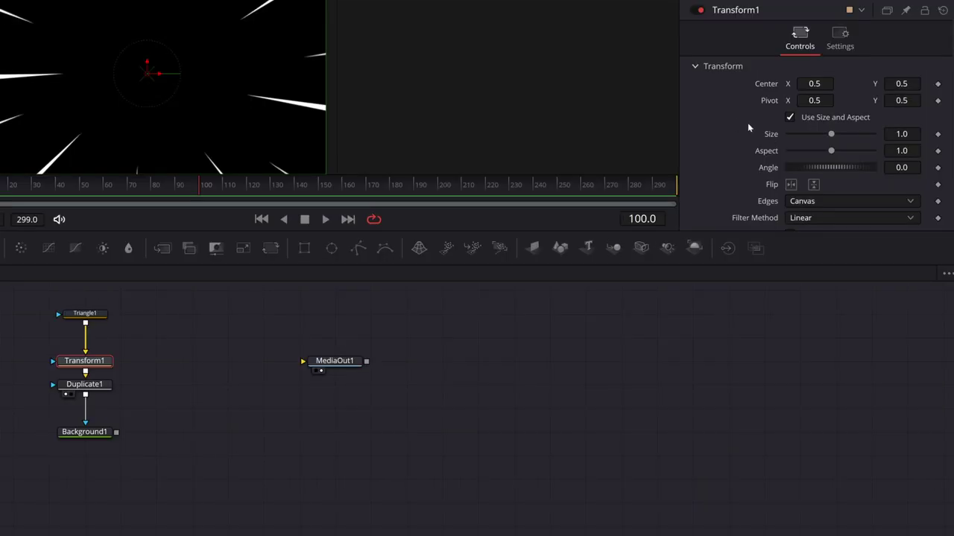
pyautogui.rightClick(769, 135)
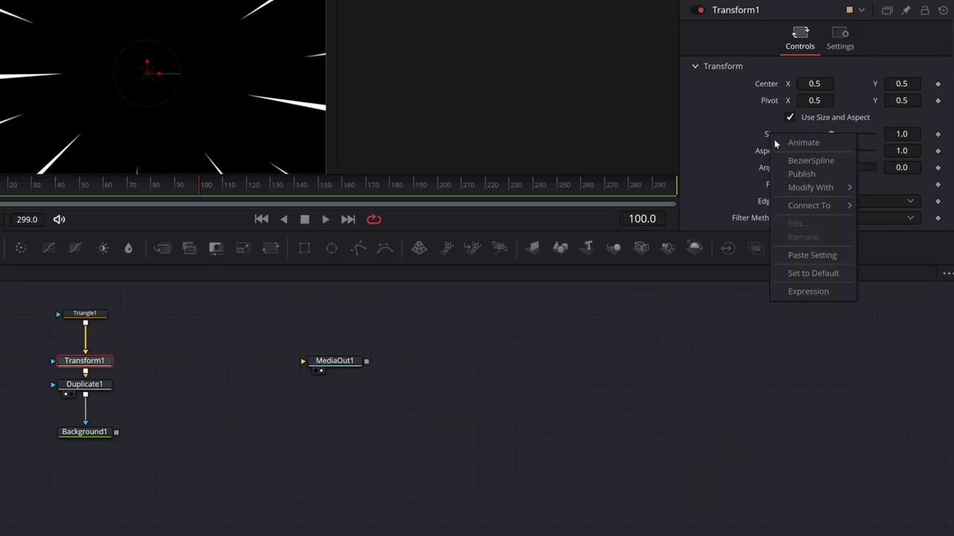
pyautogui.moveTo(812, 188)
pyautogui.click(668, 402)
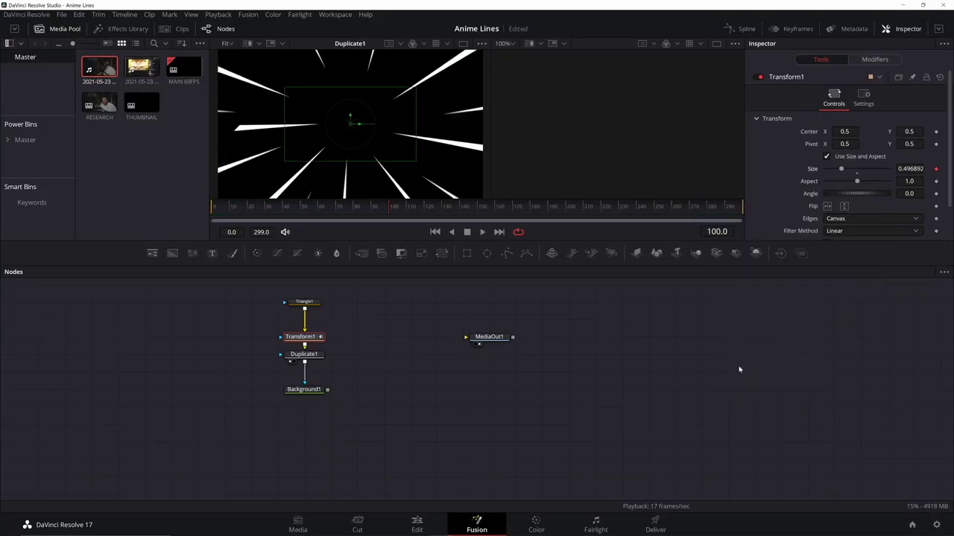
# Set the minimum of the Shake modifier on Transform1's Size to 0.7 and preview the animation
pyautogui.click(879, 61)
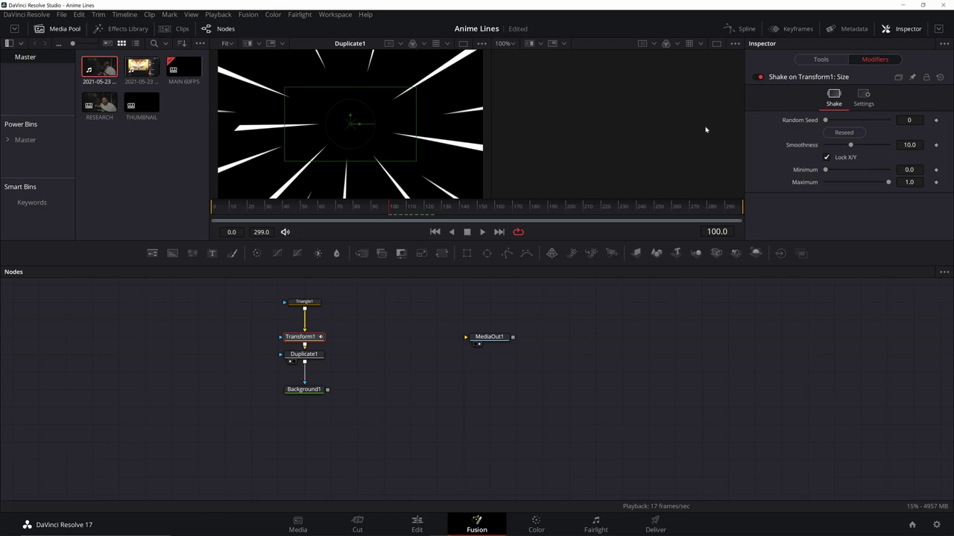
pyautogui.click(910, 170)
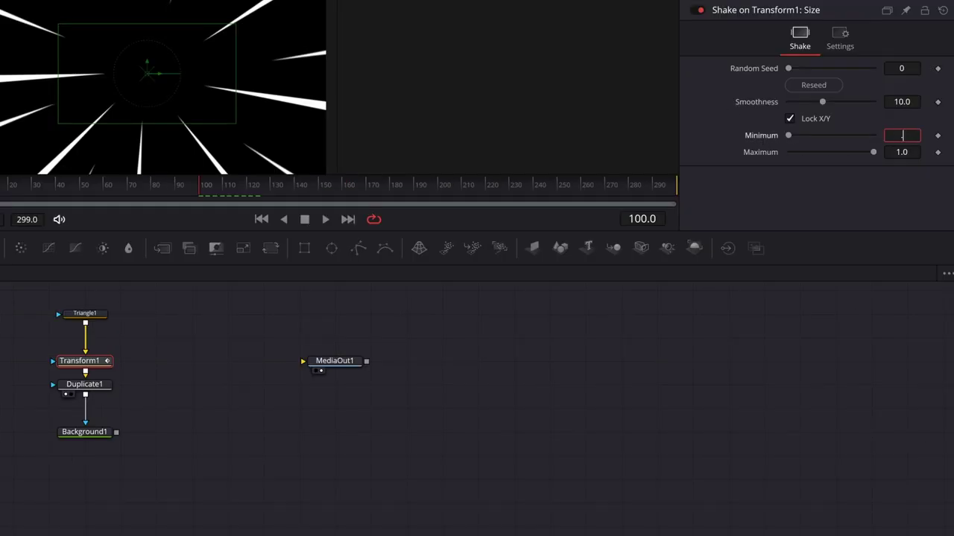
pyautogui.write('0.7')
pyautogui.press('Tab')
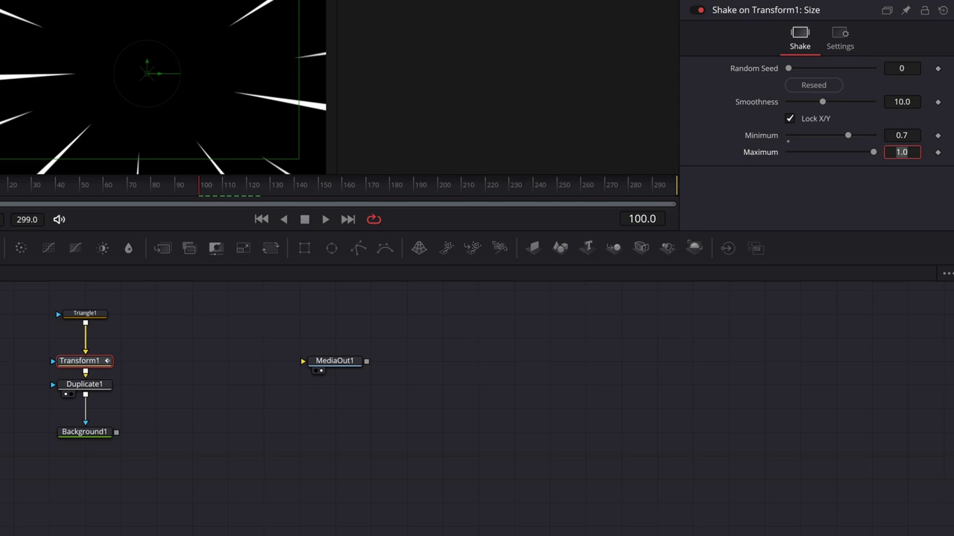
pyautogui.click(325, 219)
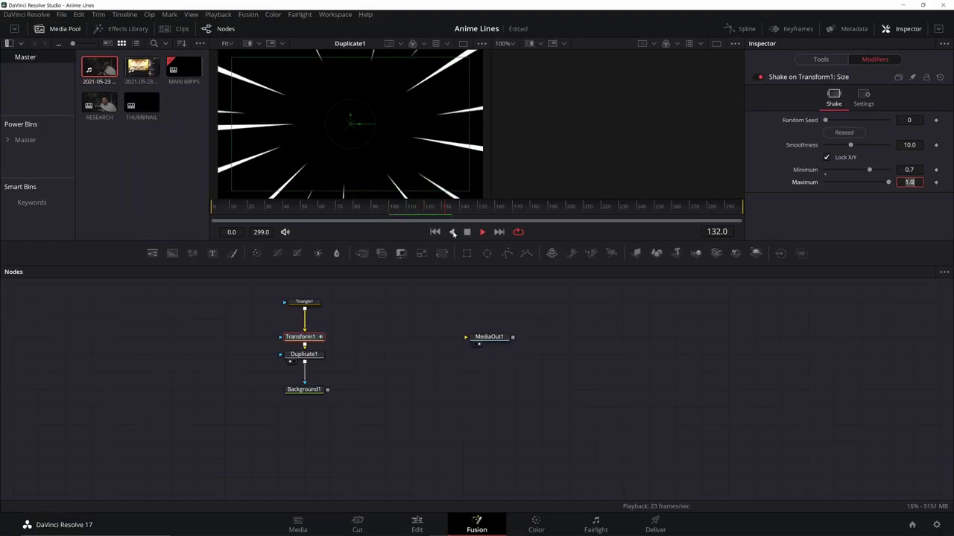
pyautogui.click(466, 231)
# Lower the size shake's smoothness to 0.001 and play back the faster flicker
pyautogui.moveTo(850, 145); pyautogui.dragTo(816, 145)
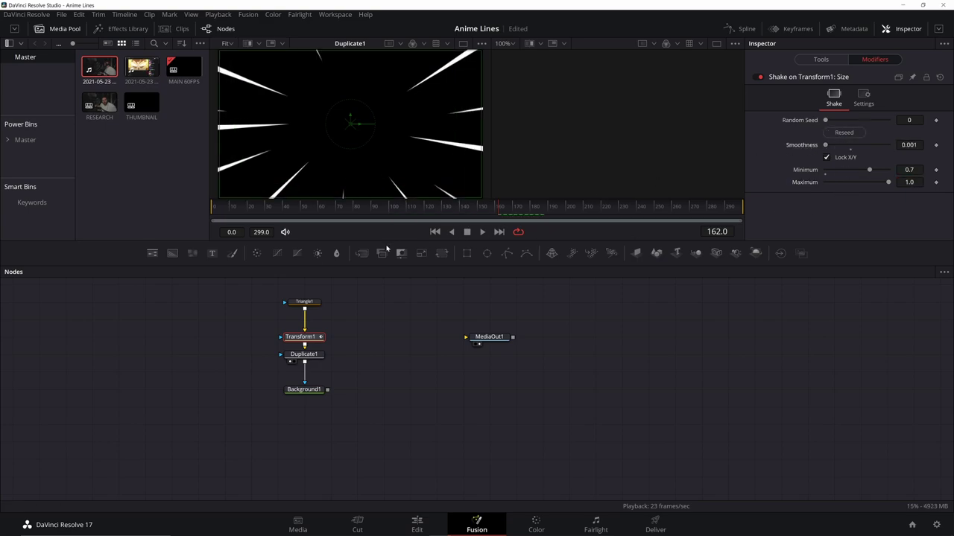
pyautogui.click(482, 232)
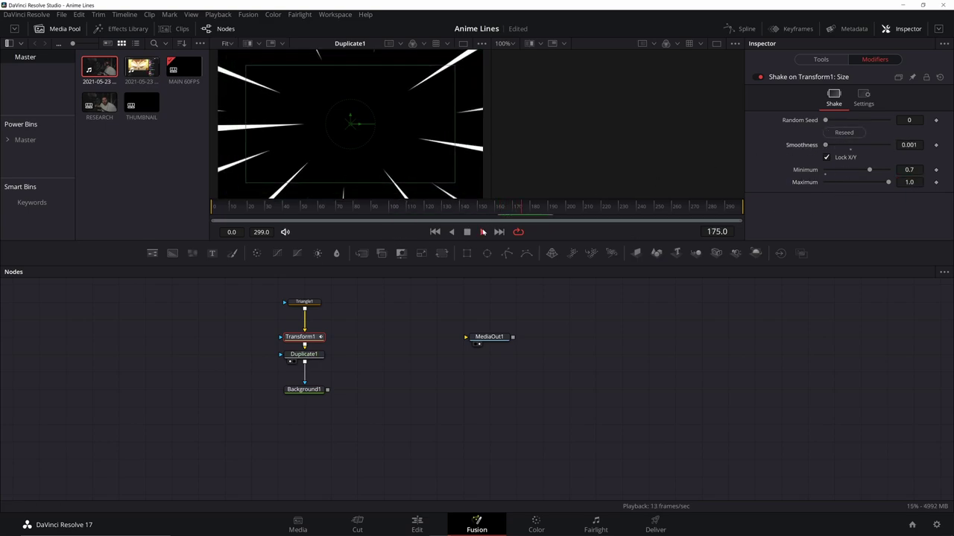
pyautogui.click(467, 232)
# Apply a Shake modifier to the Angle parameter of Transform1
pyautogui.click(821, 59)
pyautogui.rightClick(812, 177)
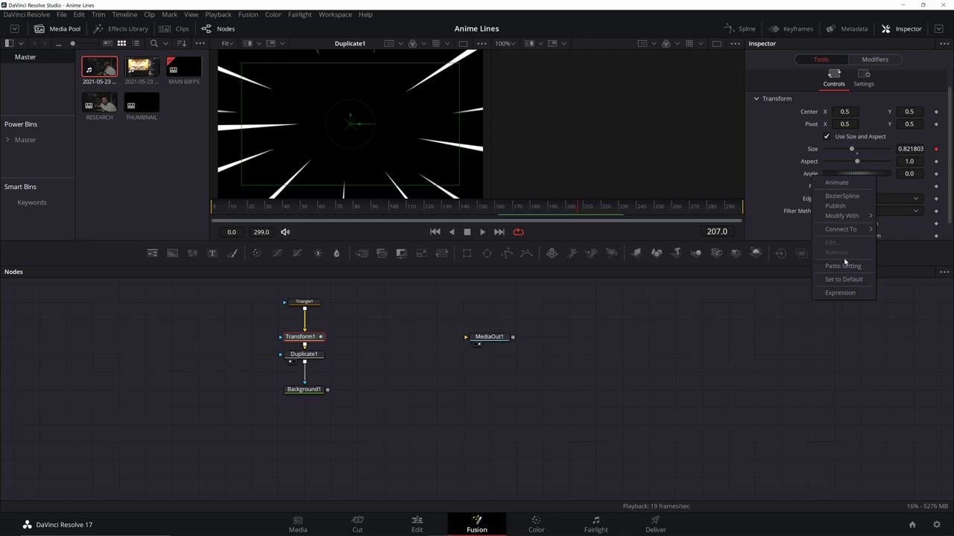
pyautogui.moveTo(838, 216)
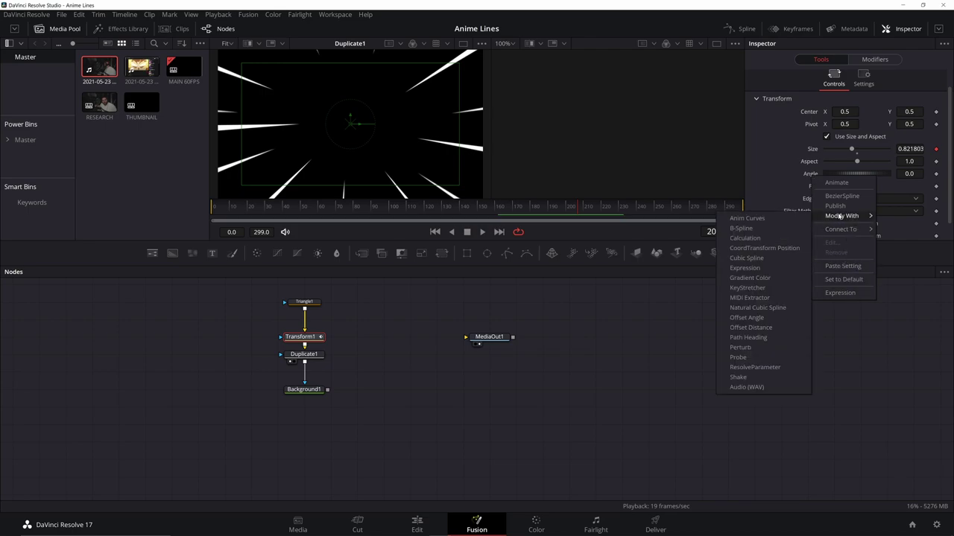
pyautogui.click(741, 377)
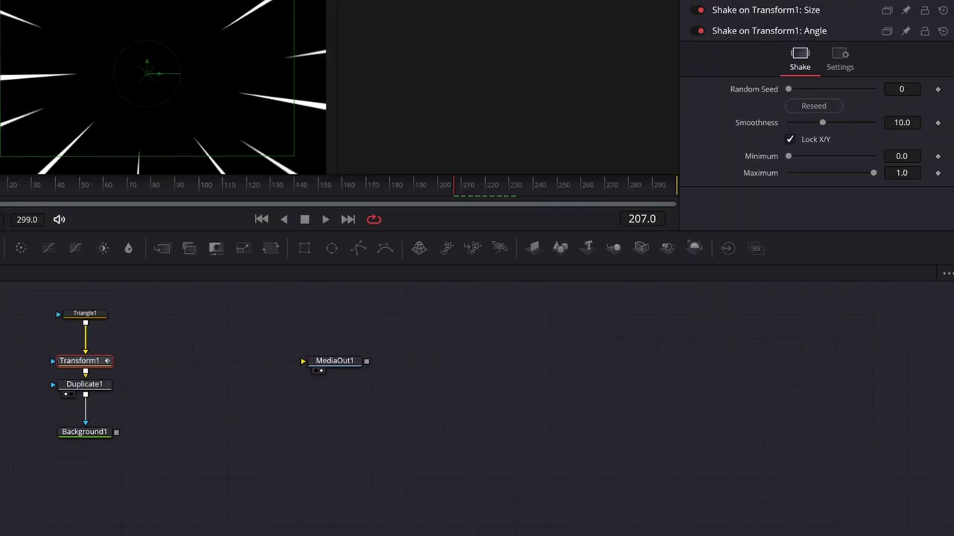
# Set the angle shake's maximum to 8, reduce its smoothness to the minimum and play back the animation
pyautogui.click(772, 32)
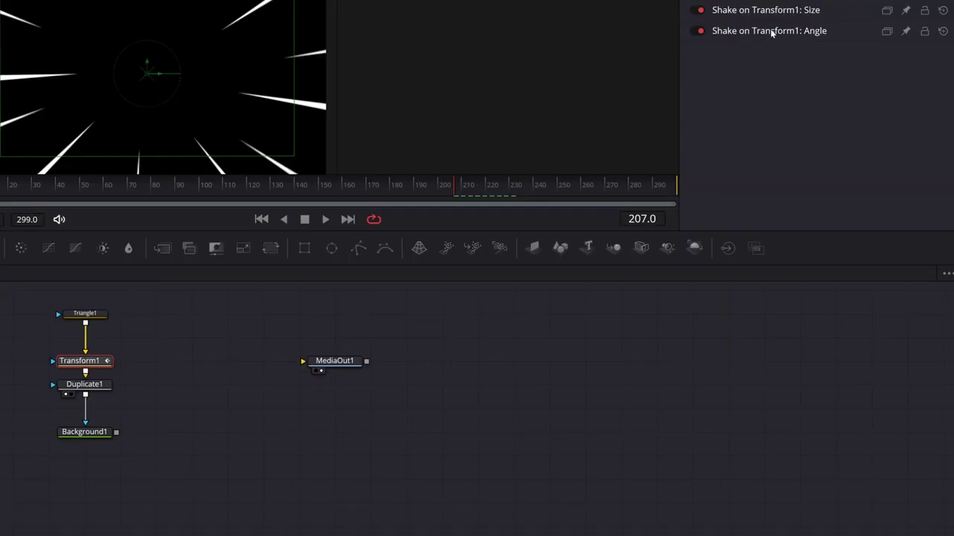
pyautogui.click(773, 32)
pyautogui.click(901, 173)
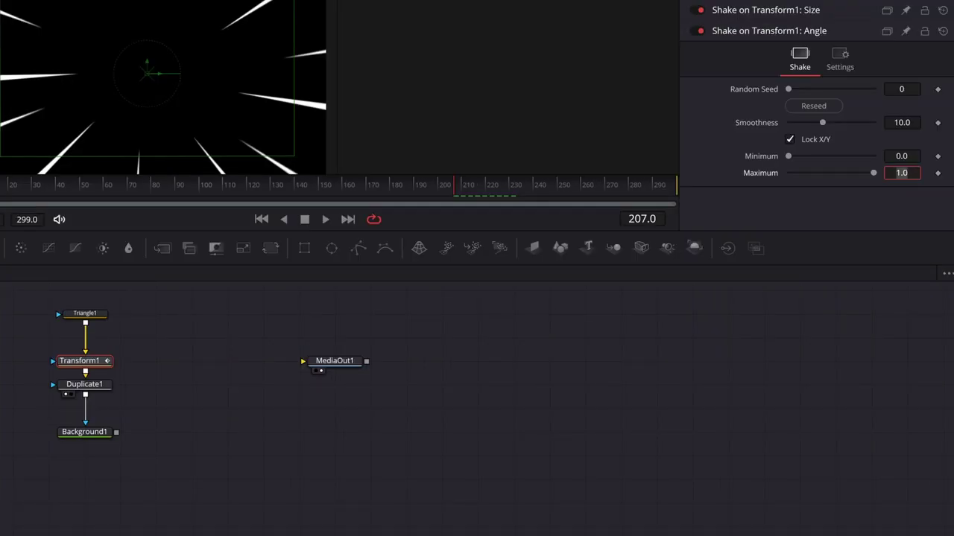
pyautogui.write('8')
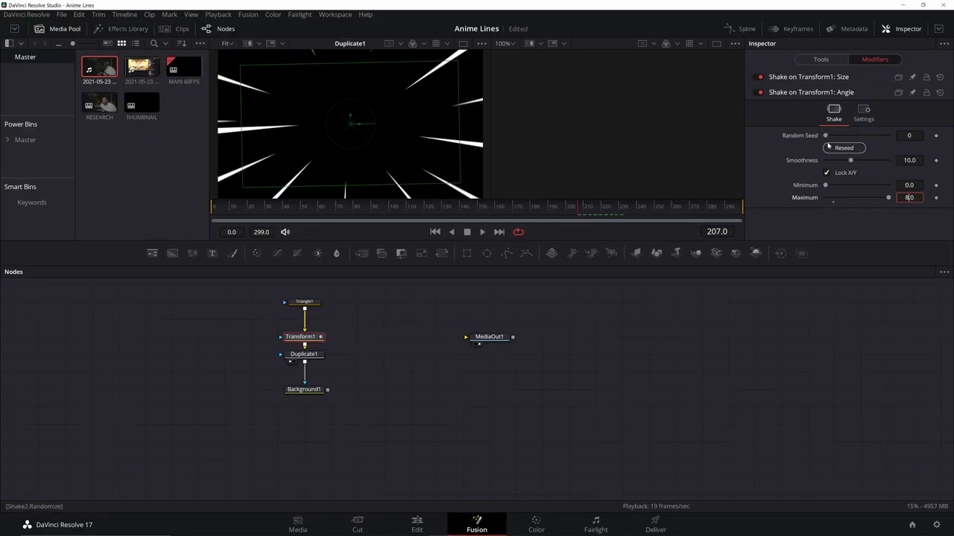
pyautogui.moveTo(851, 163); pyautogui.dragTo(820, 161)
pyautogui.press('space')
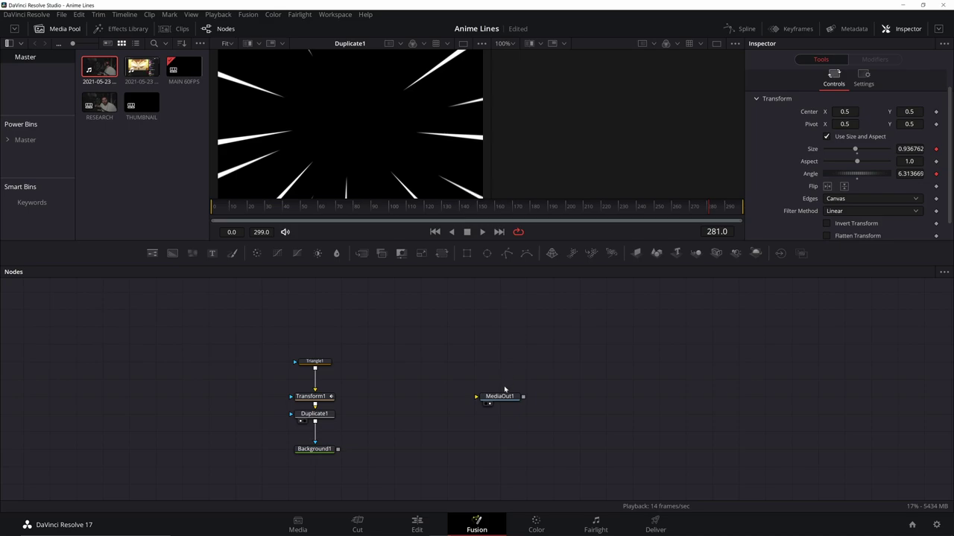
# Move MediaOut1 aside, add a second Background node and merge it with Background1
pyautogui.moveTo(508, 397); pyautogui.dragTo(532, 460)
pyautogui.moveTo(395, 426); pyautogui.dragTo(421, 384)
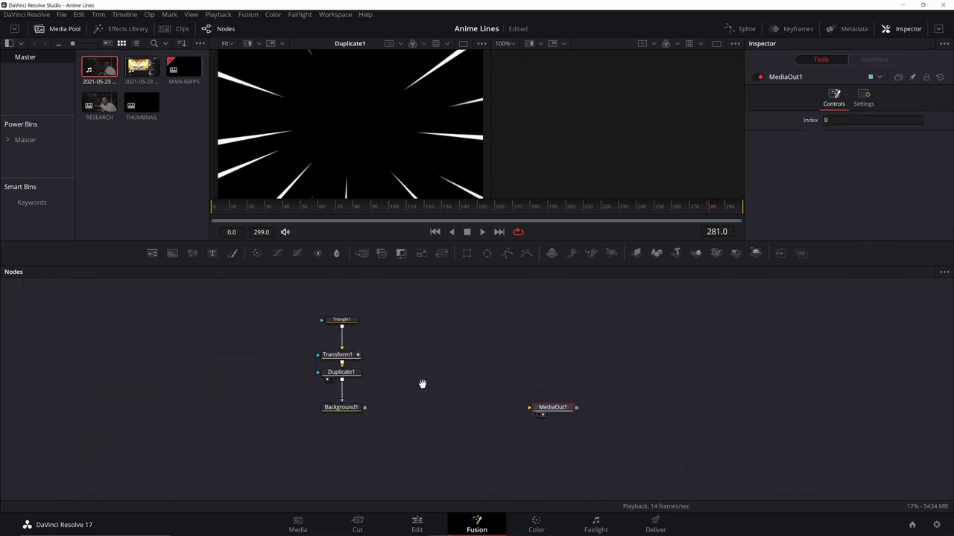
pyautogui.click(389, 439)
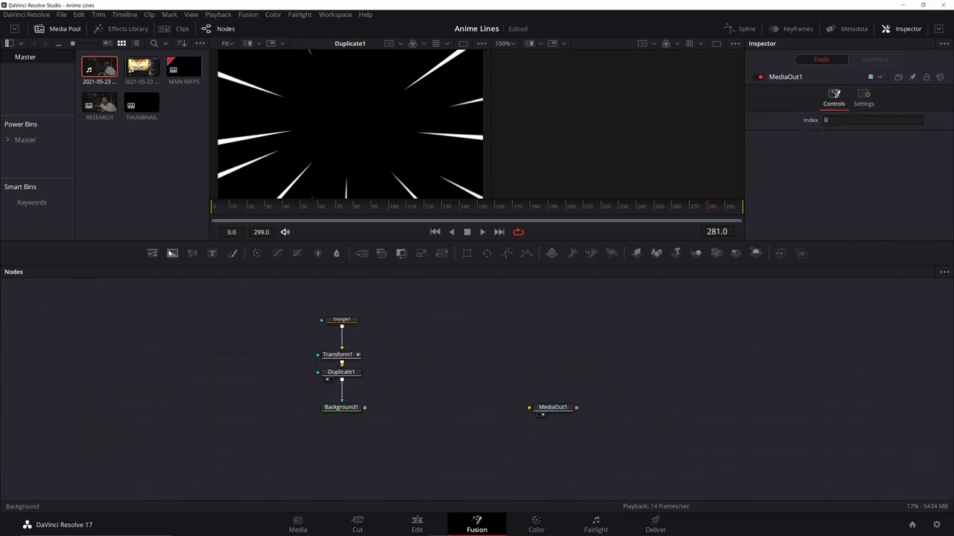
pyautogui.click(173, 254)
pyautogui.moveTo(381, 445); pyautogui.dragTo(434, 463)
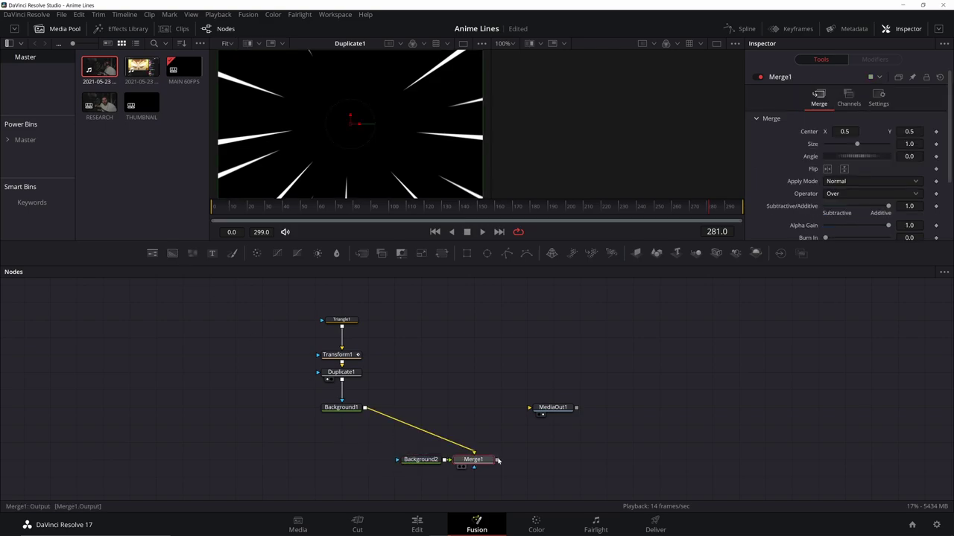
# Connect Merge1 to MediaOut1 in line with Background1 and swap Merge1's foreground and background inputs
pyautogui.moveTo(497, 460); pyautogui.dragTo(529, 408)
pyautogui.moveTo(464, 460); pyautogui.dragTo(412, 408)
pyautogui.click(449, 435)
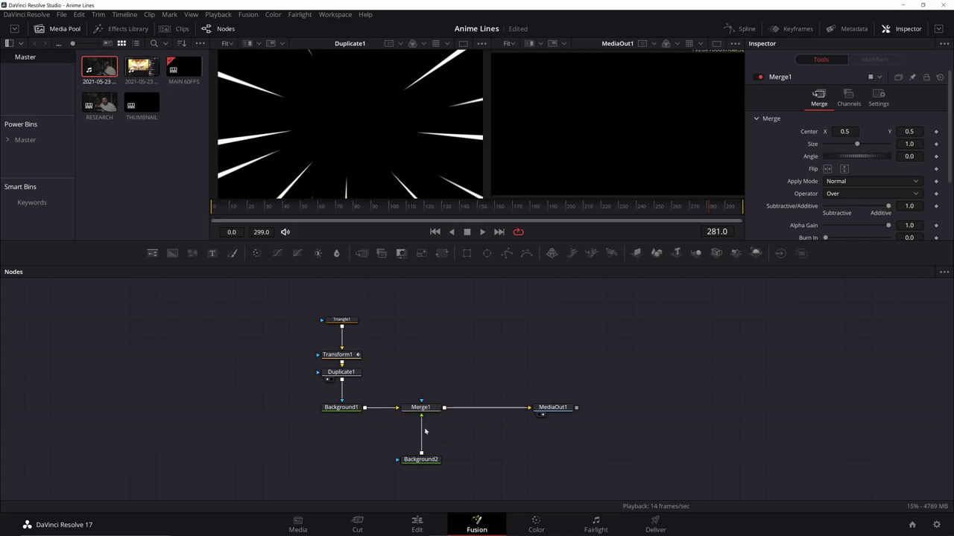
pyautogui.click(421, 408)
pyautogui.hotkey('ctrl', 't')
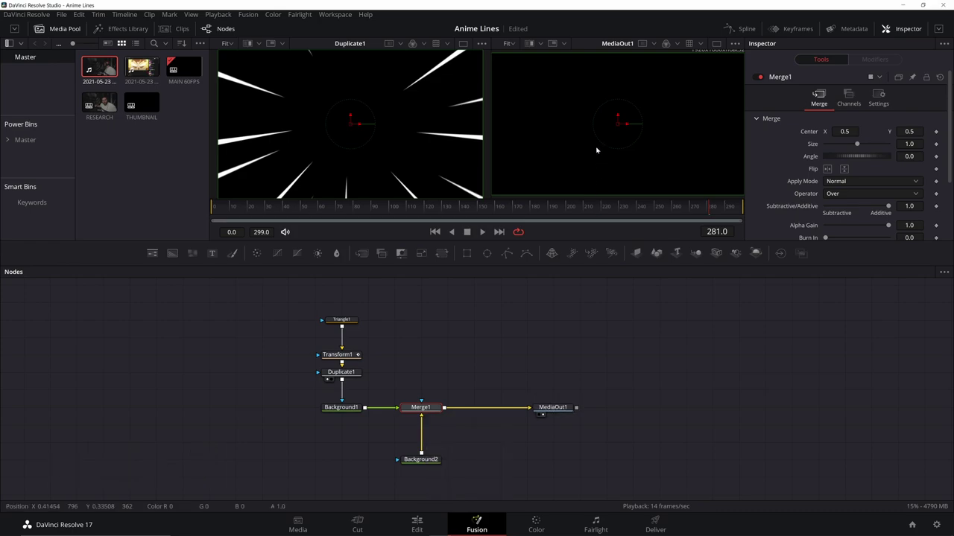
# Make Background2 transparent by setting its alpha to 0 and play back the result
pyautogui.click(421, 459)
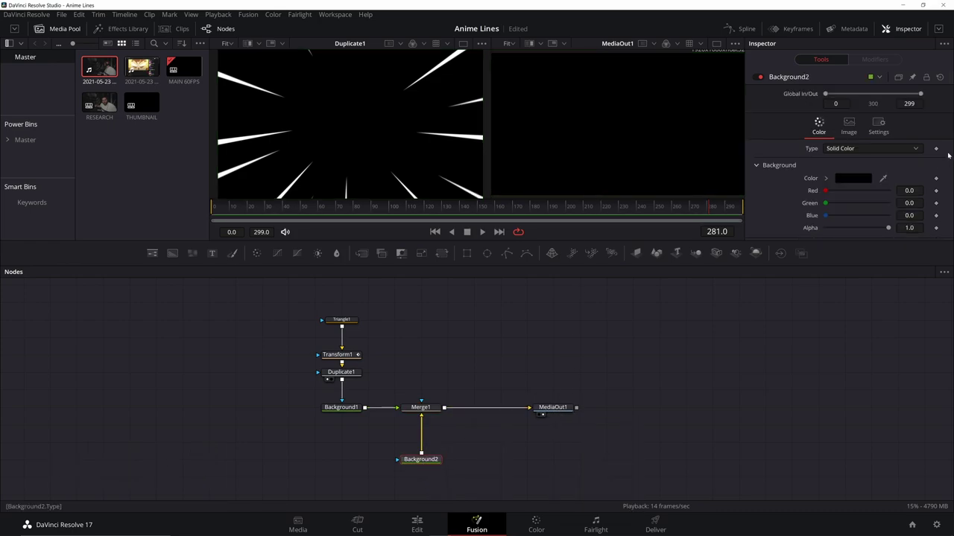
pyautogui.moveTo(888, 228); pyautogui.dragTo(823, 229)
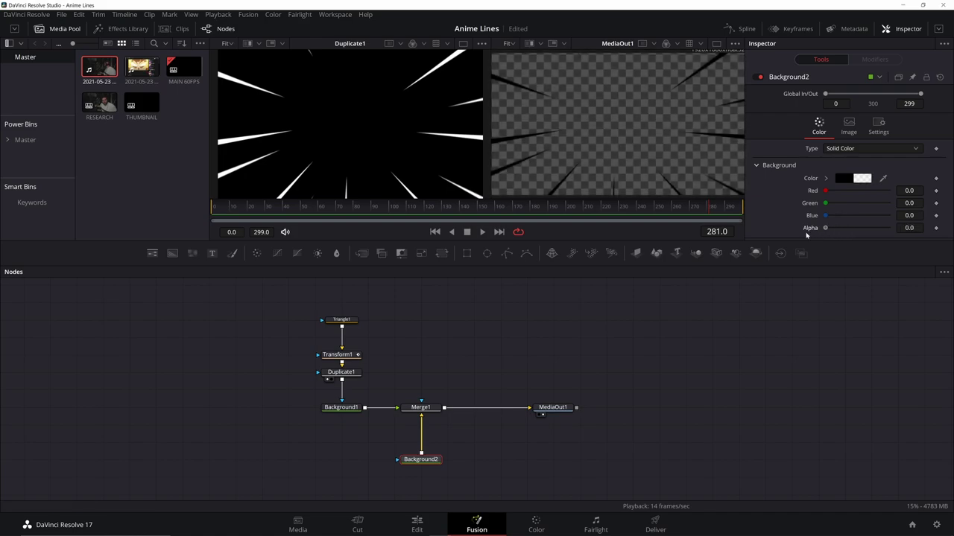
pyautogui.click(483, 232)
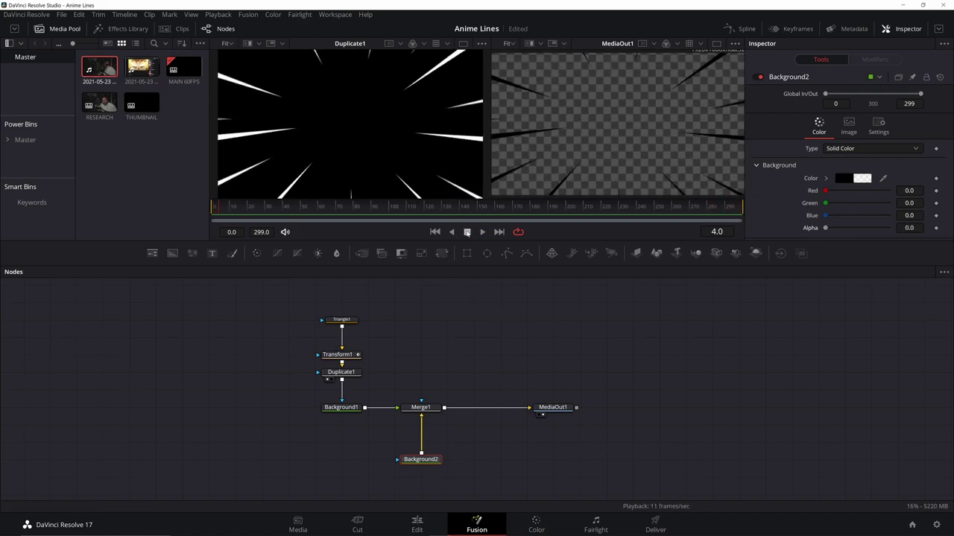
# Change Background1's colour to white and preview the speed lines
pyautogui.click(347, 408)
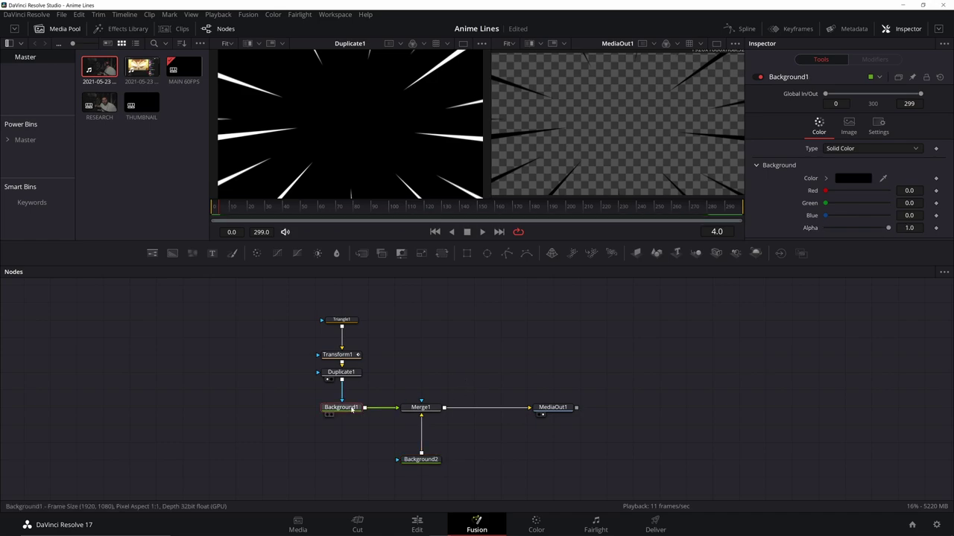
pyautogui.click(854, 180)
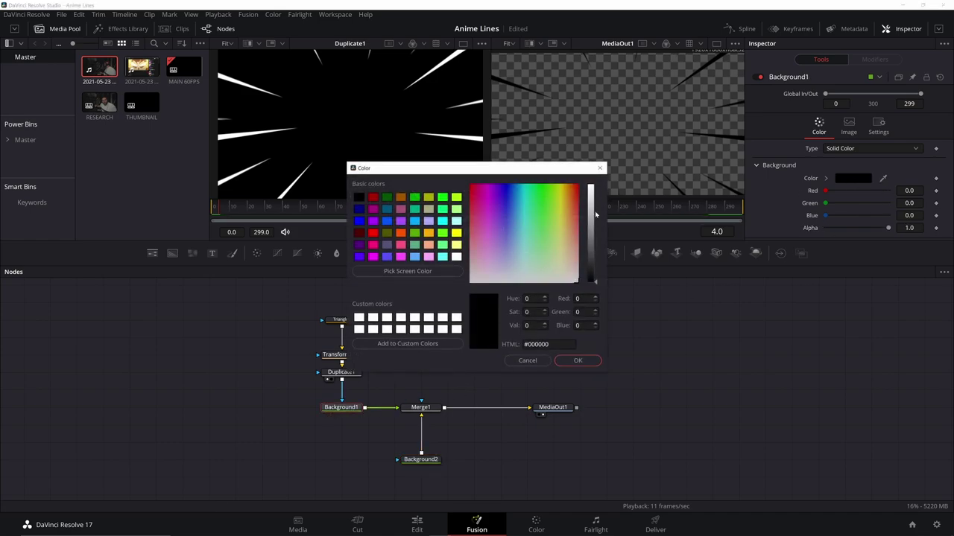
pyautogui.moveTo(587, 240); pyautogui.dragTo(587, 167)
pyautogui.click(593, 365)
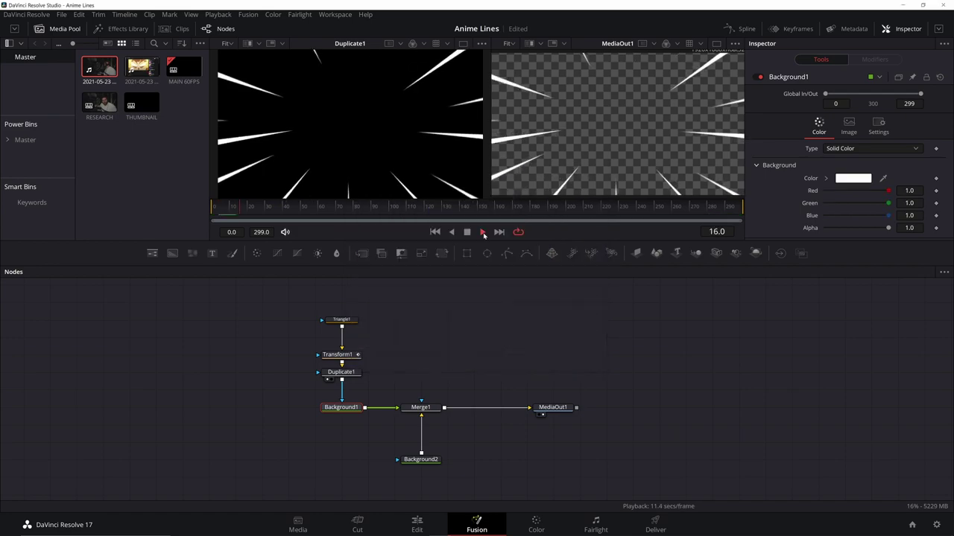
pyautogui.click(467, 232)
# Shift Merge1 and Background2 to make room and paste instances of Triangle1, Transform1 and Duplicate1 beside the originals
pyautogui.moveTo(427, 409); pyautogui.dragTo(452, 409)
pyautogui.moveTo(421, 459); pyautogui.dragTo(447, 459)
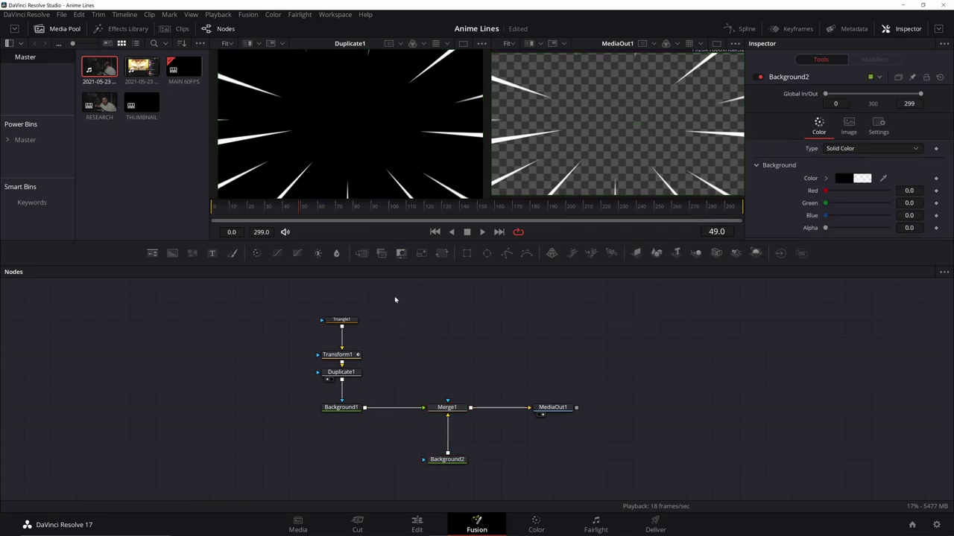
pyautogui.moveTo(395, 296); pyautogui.dragTo(306, 391)
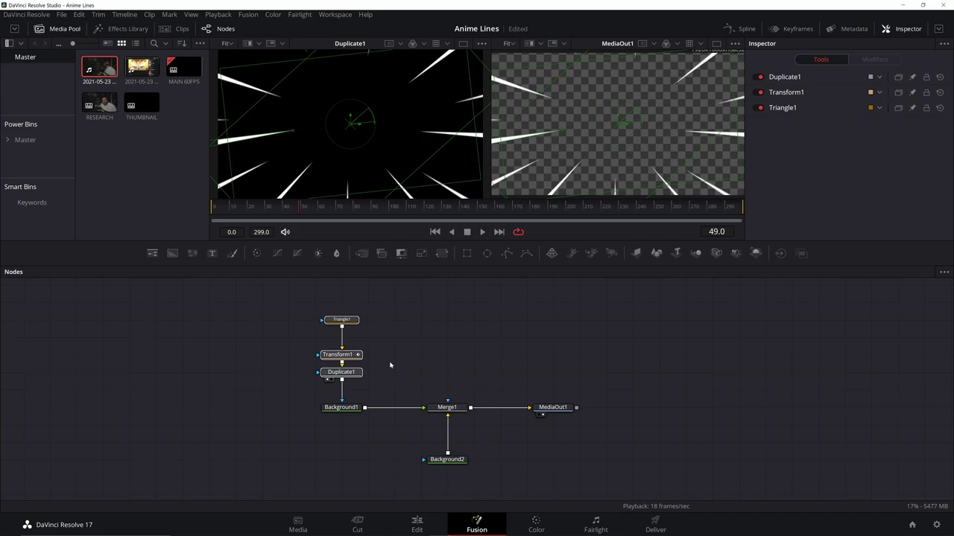
pyautogui.hotkey('ctrl', 'shift', 'v')
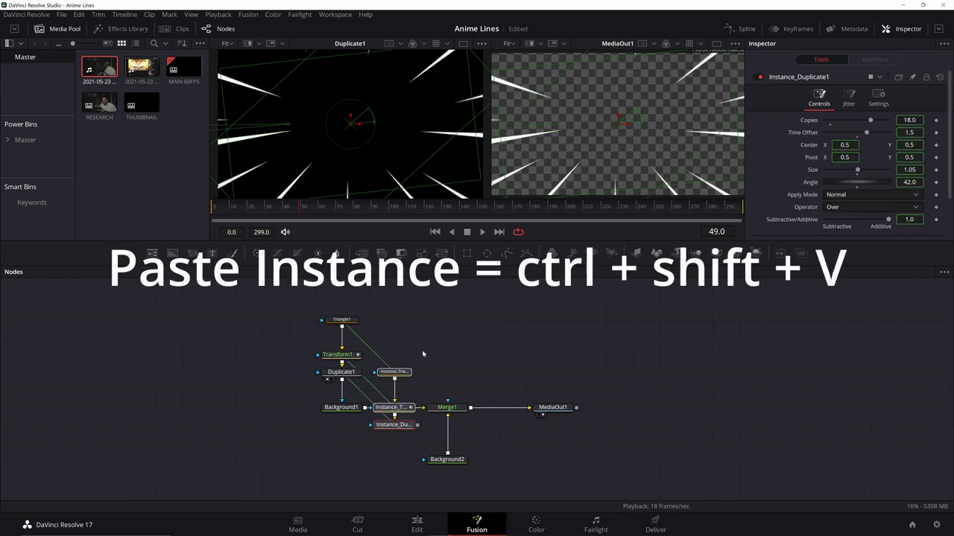
pyautogui.moveTo(399, 370); pyautogui.dragTo(407, 334)
pyautogui.click(445, 337)
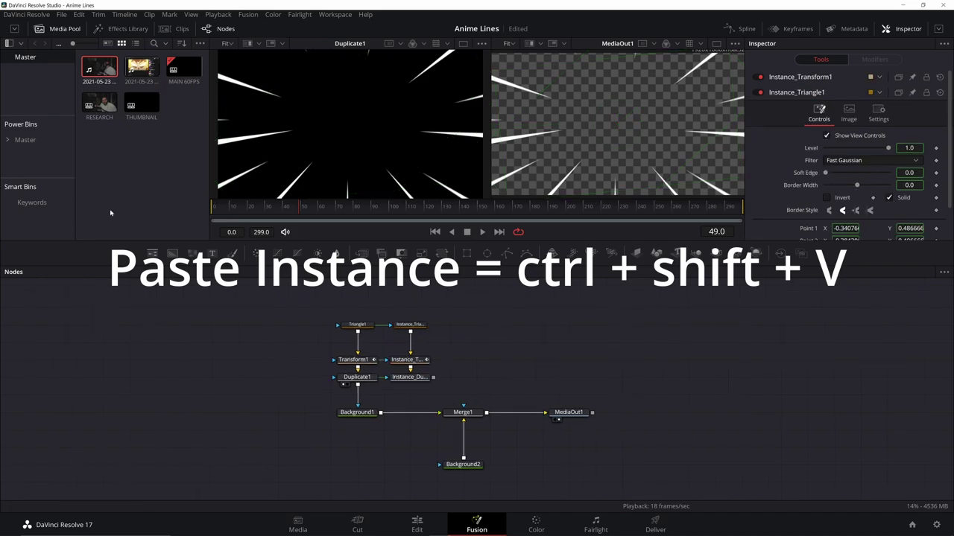
# Add a black Background node masked by the instanced Duplicate and merge it with Background1
pyautogui.click(169, 253)
pyautogui.moveTo(480, 345); pyautogui.dragTo(381, 413)
pyautogui.click(422, 396)
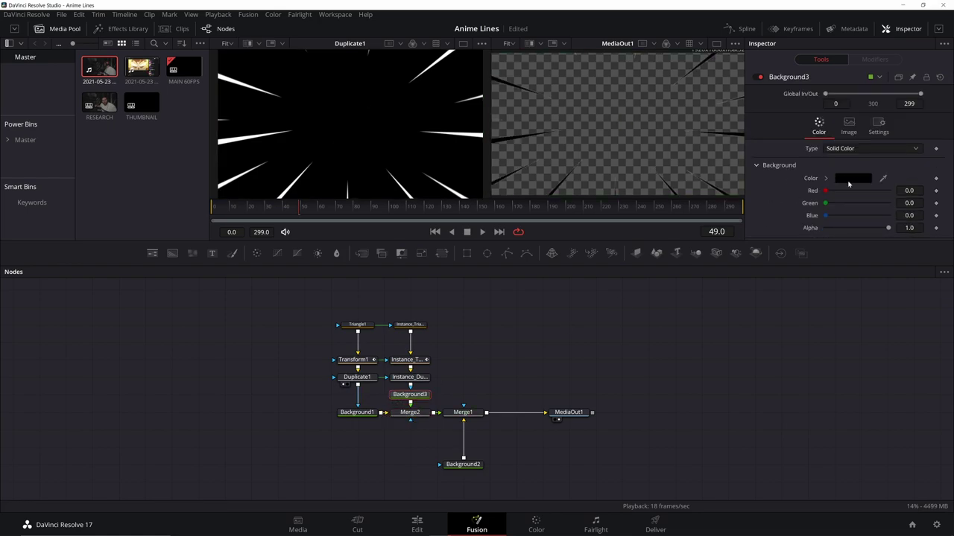
# Deinstance the point parameters of Instance_Triangle1 and swap Merge2's inputs so the white lines lie over the black ones
pyautogui.click(410, 361)
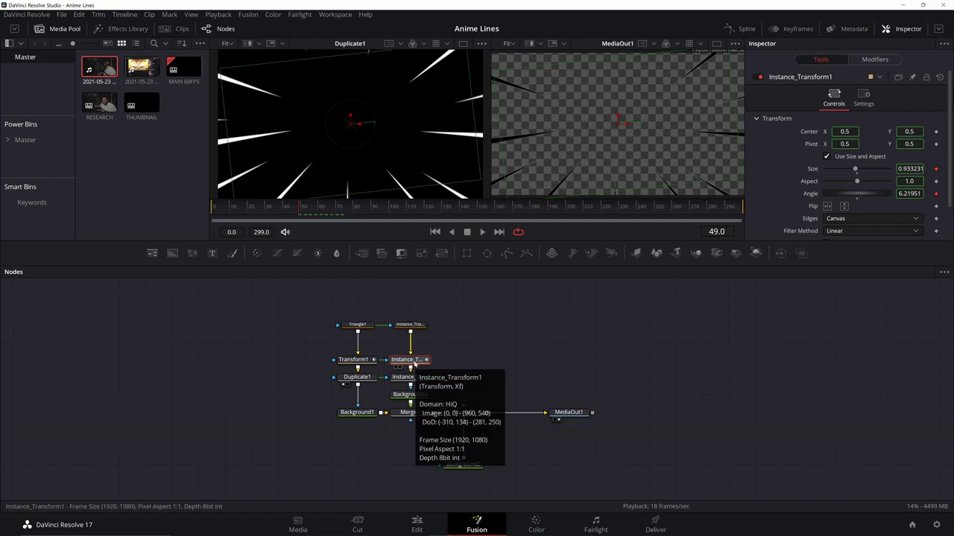
pyautogui.click(410, 325)
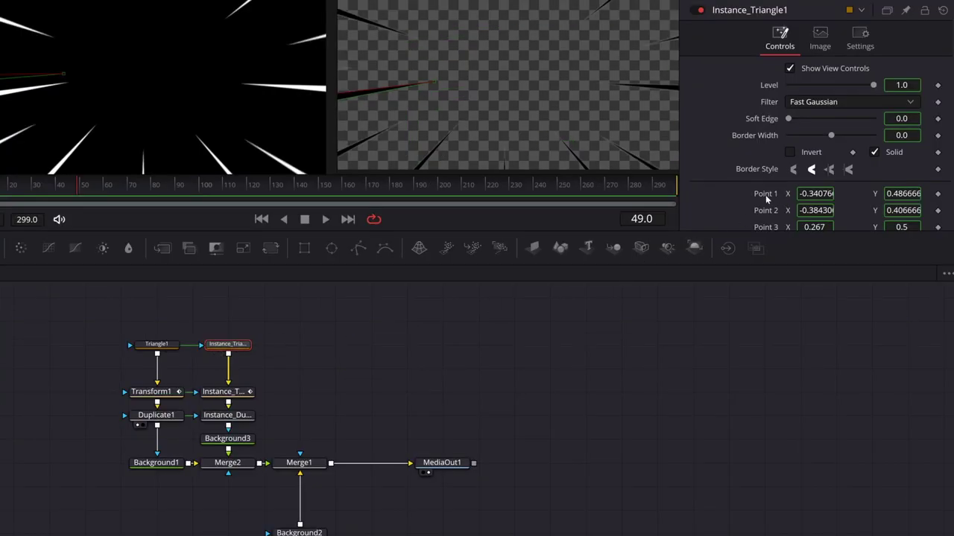
pyautogui.rightClick(765, 198)
pyautogui.click(757, 249)
pyautogui.rightClick(763, 210)
pyautogui.click(788, 333)
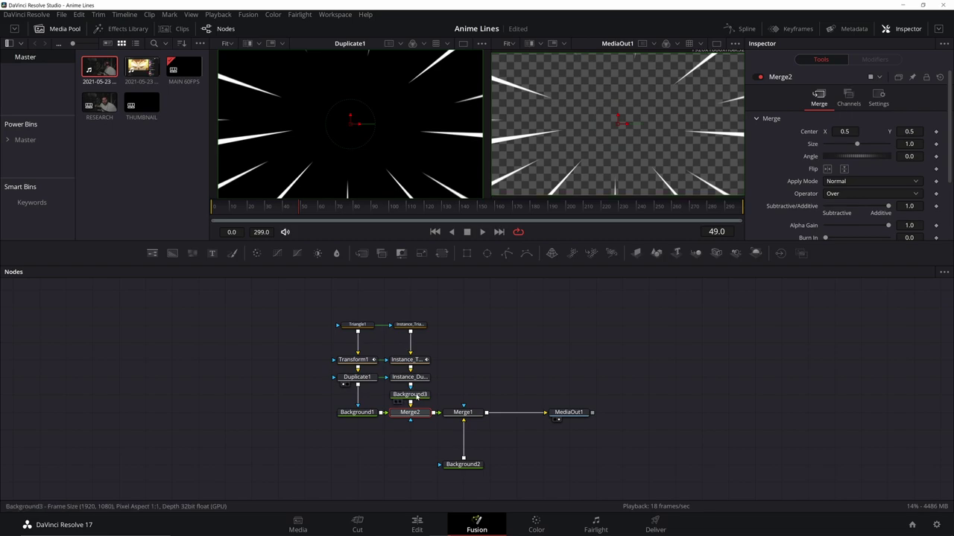
# Move the points of Instance_Triangle1 so black edges show beside the white lines, and play the animation
pyautogui.click(409, 325)
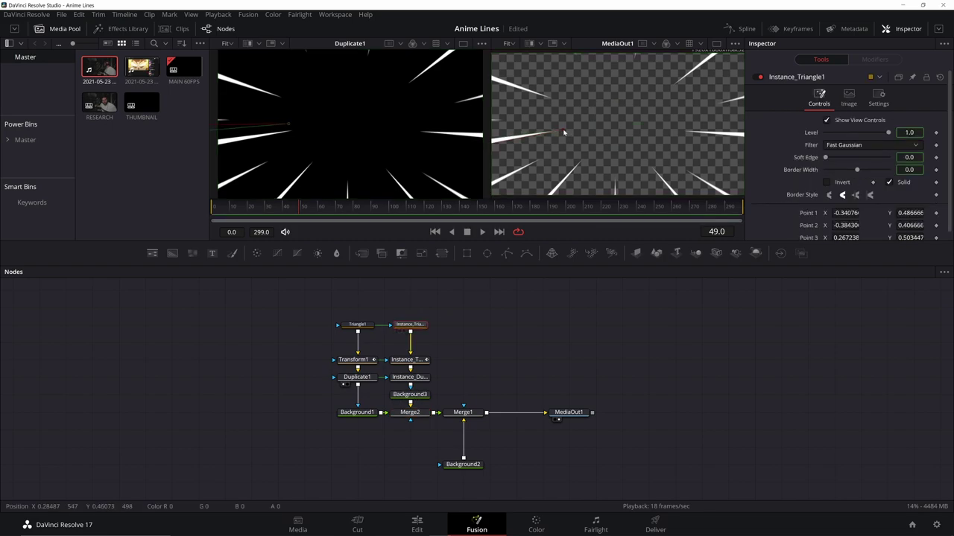
pyautogui.moveTo(564, 133); pyautogui.dragTo(547, 152)
pyautogui.moveTo(696, 134); pyautogui.dragTo(691, 137)
pyautogui.click(483, 231)
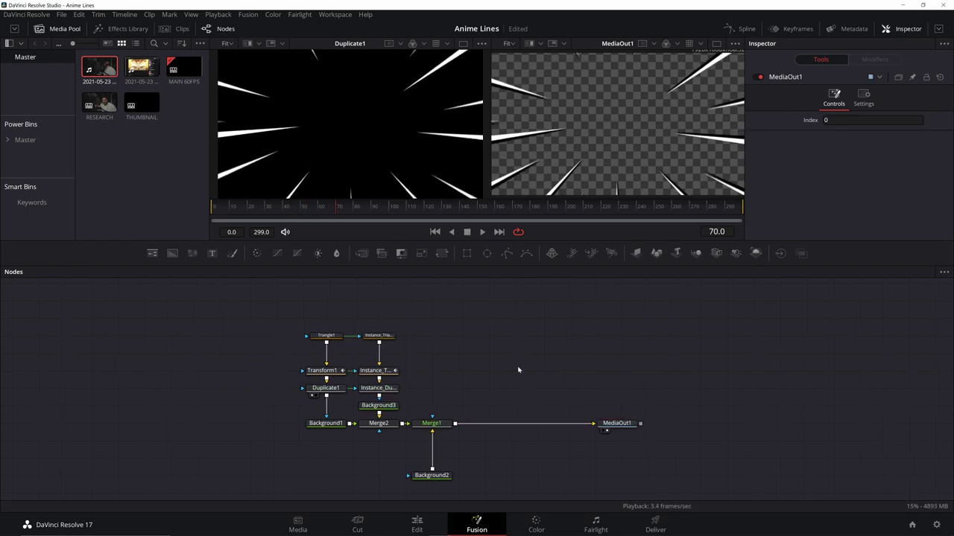
# Insert a Time Speed node between Merge1 and MediaOut1
pyautogui.hotkey('shift', 'space')
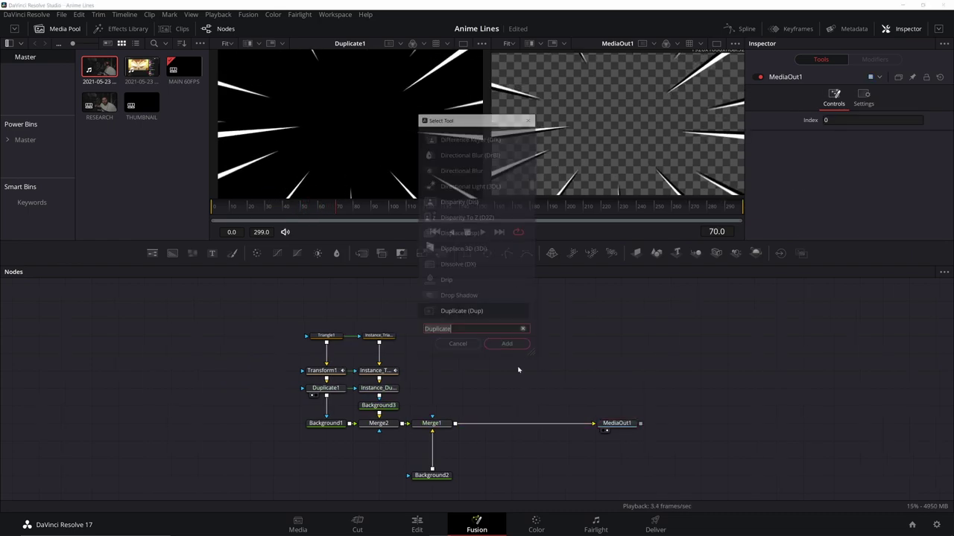
pyautogui.write('tim')
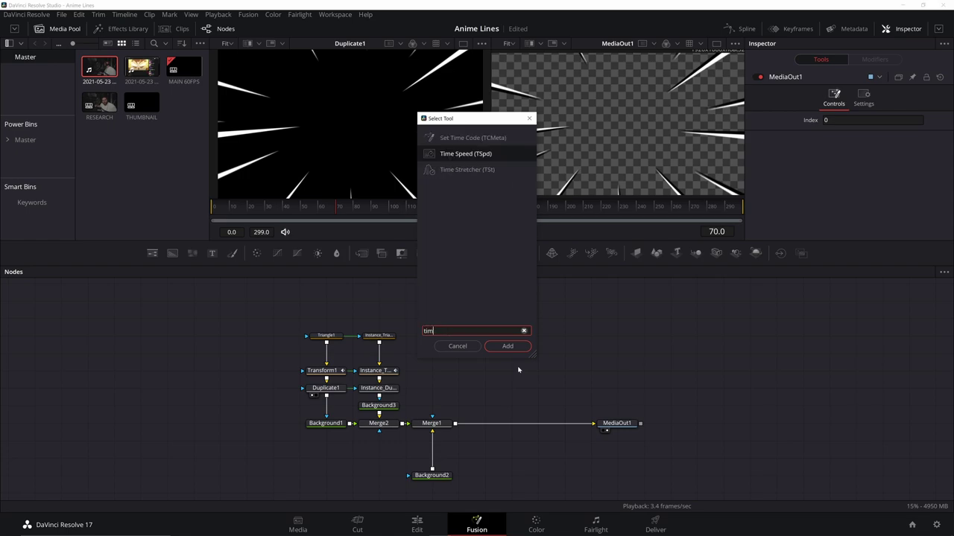
pyautogui.write('e Speed')
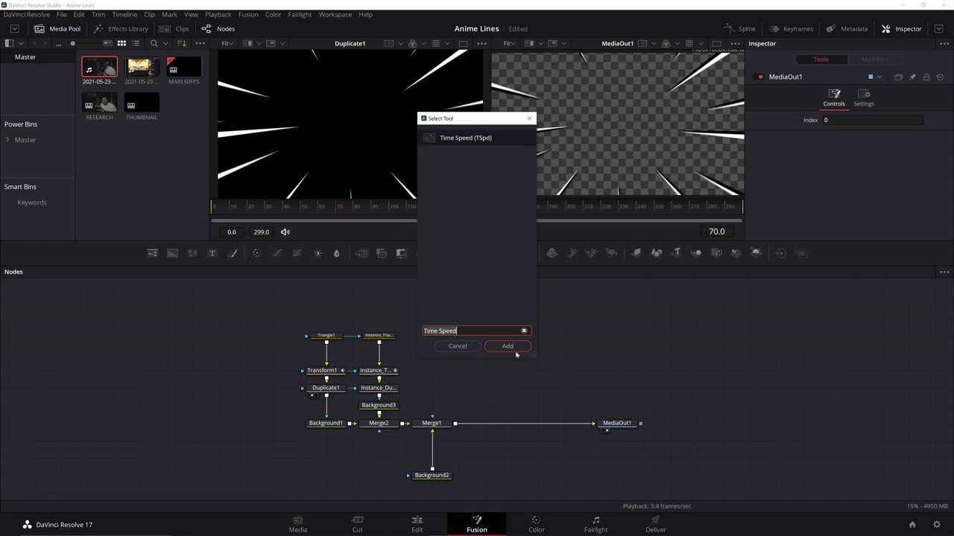
pyautogui.click(514, 350)
pyautogui.moveTo(510, 379); pyautogui.dragTo(504, 419)
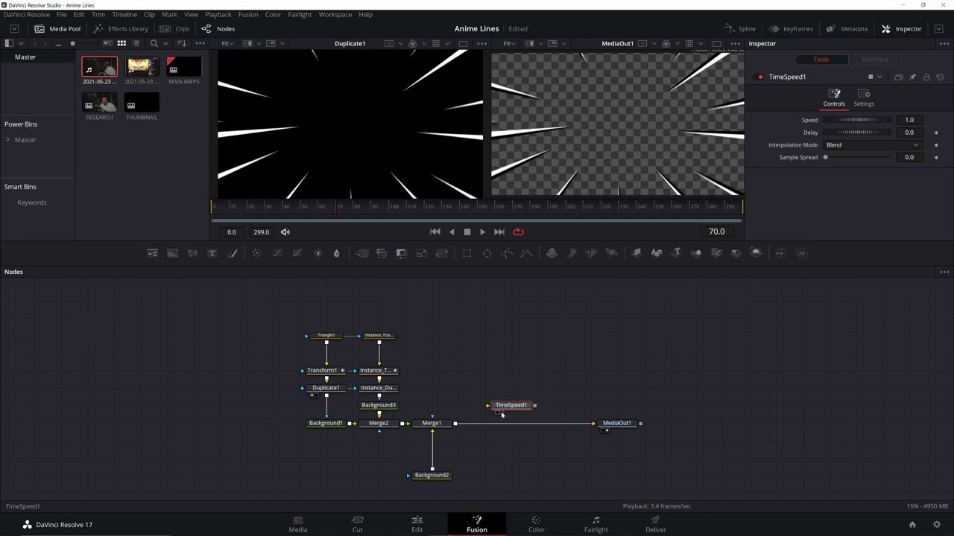
pyautogui.click(500, 423)
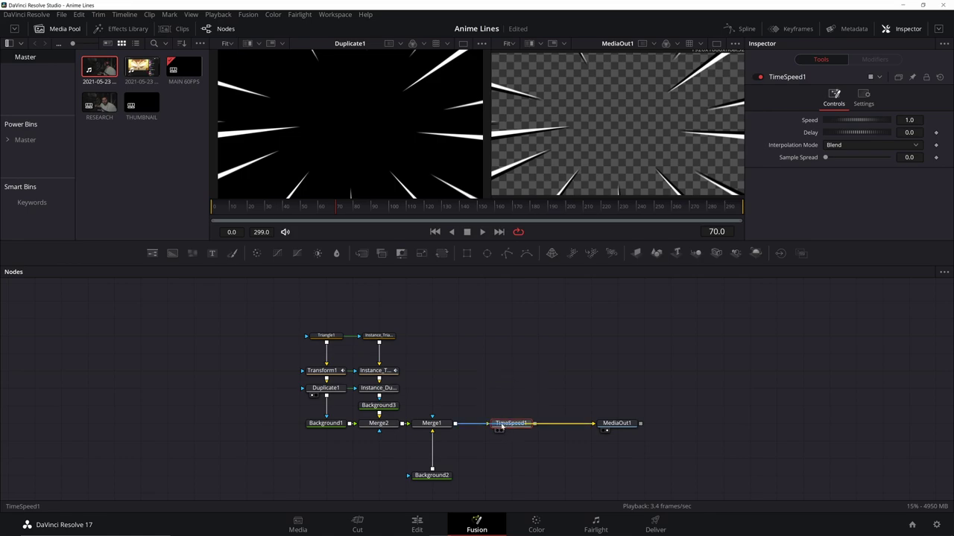
pyautogui.moveTo(502, 425); pyautogui.dragTo(501, 424)
# Set the speed of TimeSpeed1 to 0.5 and play the slowed composition on the Edit page timeline
pyautogui.doubleClick(909, 120)
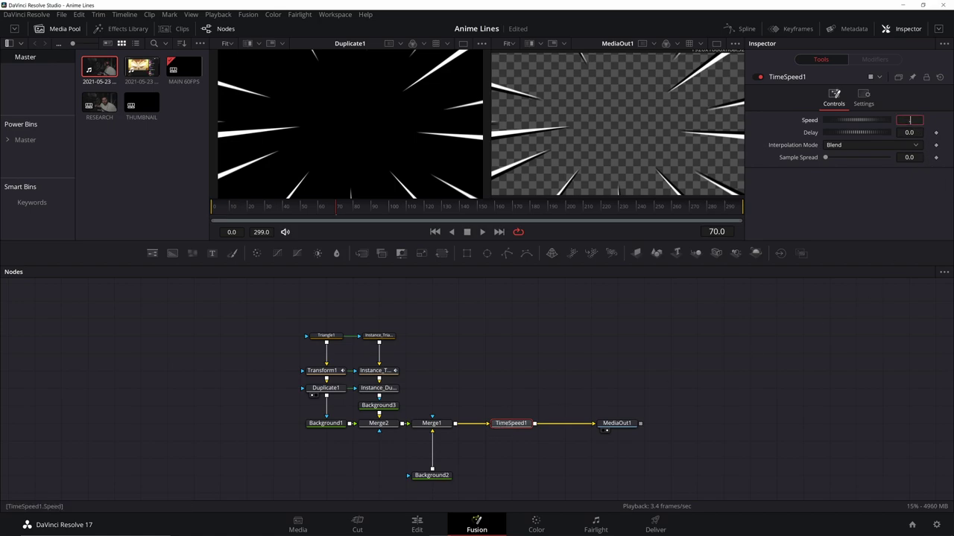
pyautogui.write('0.5')
pyautogui.press('Return')
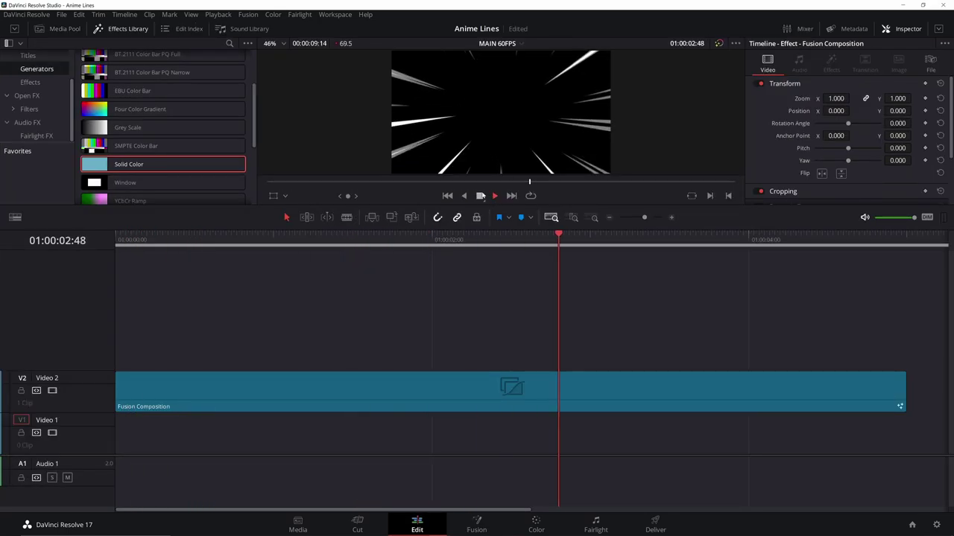
pyautogui.click(479, 196)
pyautogui.press('space')
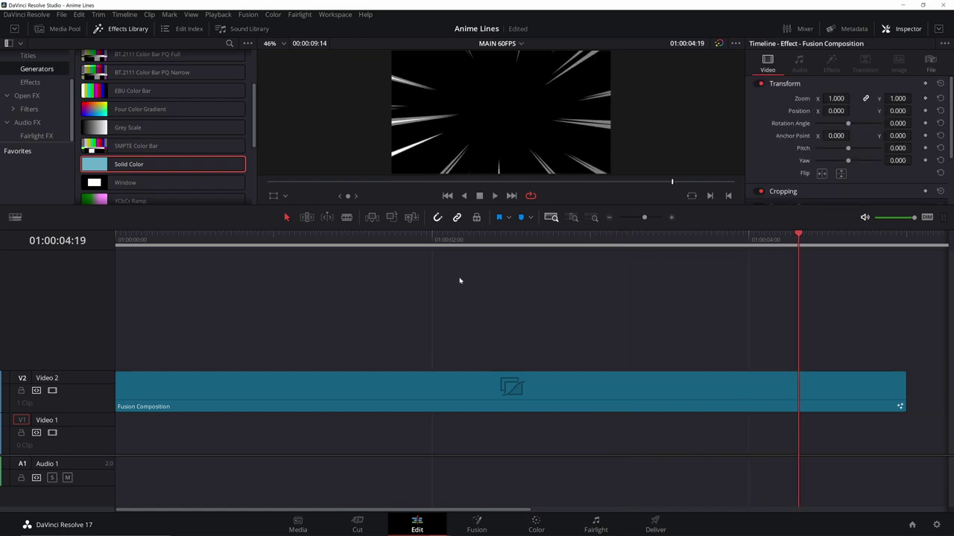
# Return to the Fusion composition and move Triangle1's inner point toward the frame centre to lengthen the speed lines
pyautogui.click(477, 523)
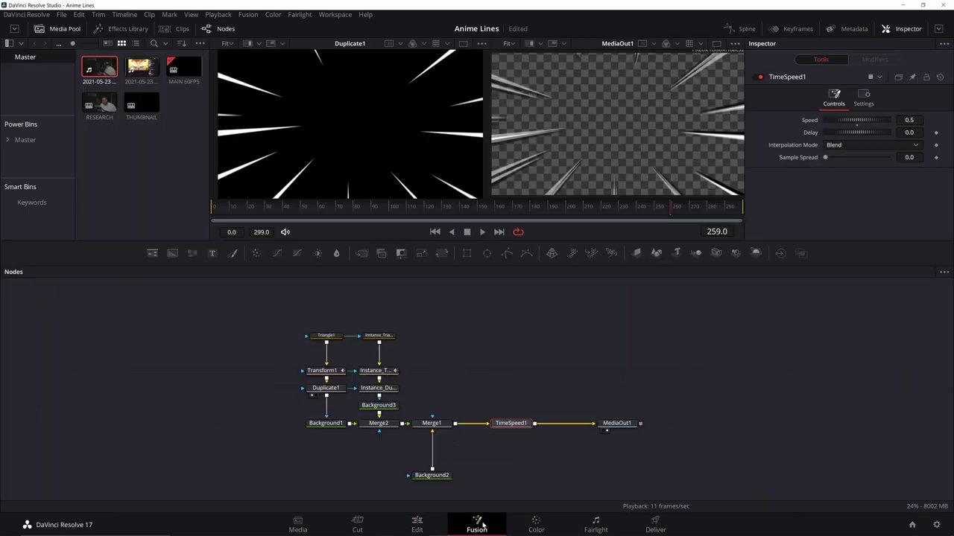
pyautogui.click(331, 337)
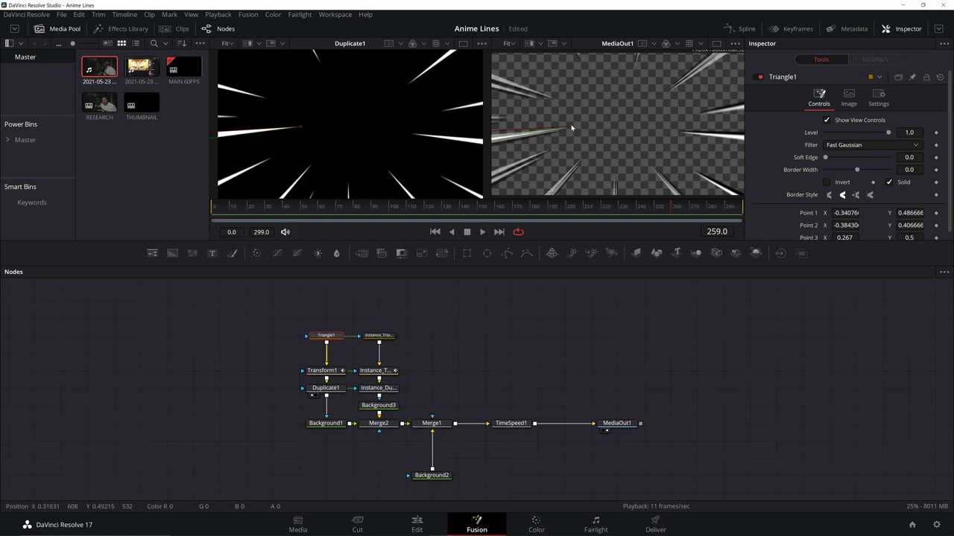
pyautogui.moveTo(571, 128); pyautogui.dragTo(600, 128)
pyautogui.click(511, 423)
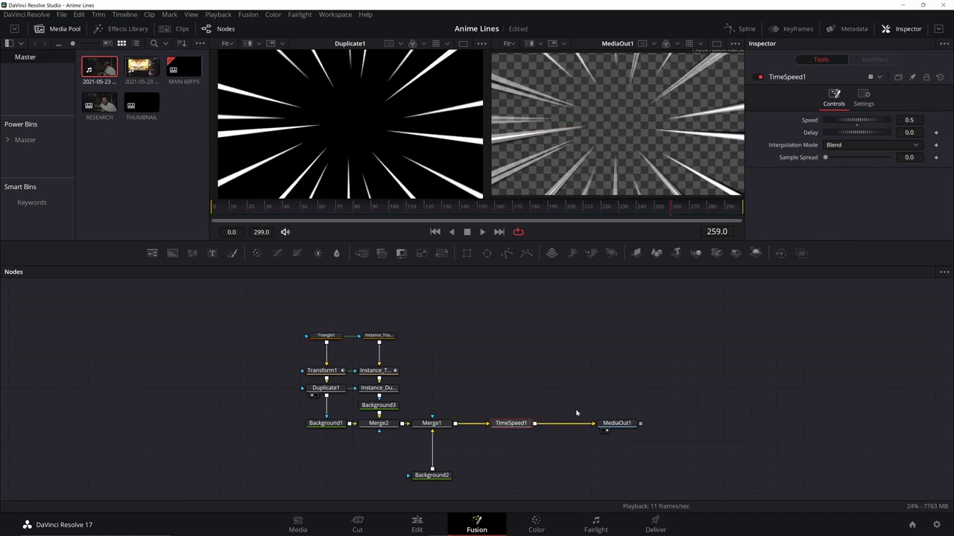
pyautogui.click(576, 413)
# Add a second Fusion Composition after the first one on the Video 2 track and open it on the Fusion page
pyautogui.click(416, 524)
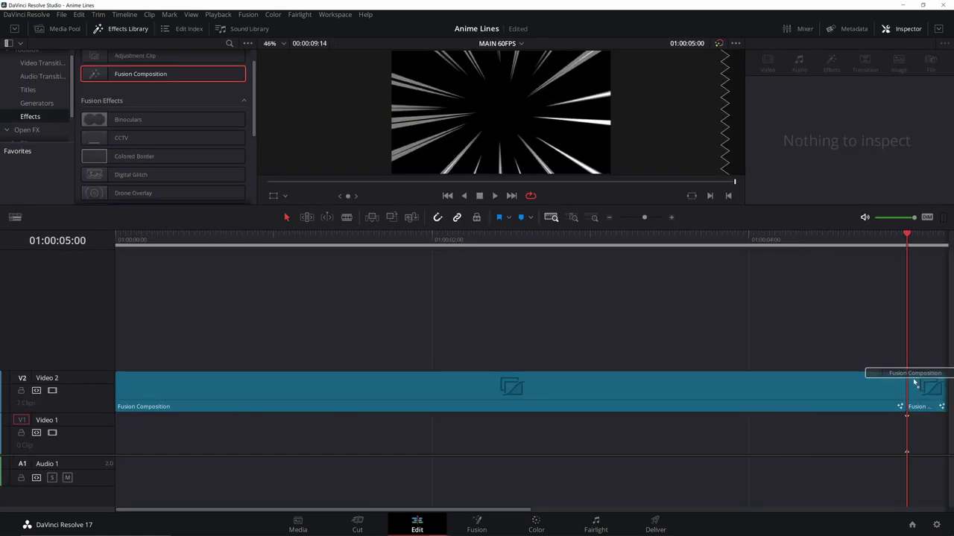
pyautogui.moveTo(894, 369); pyautogui.dragTo(891, 387)
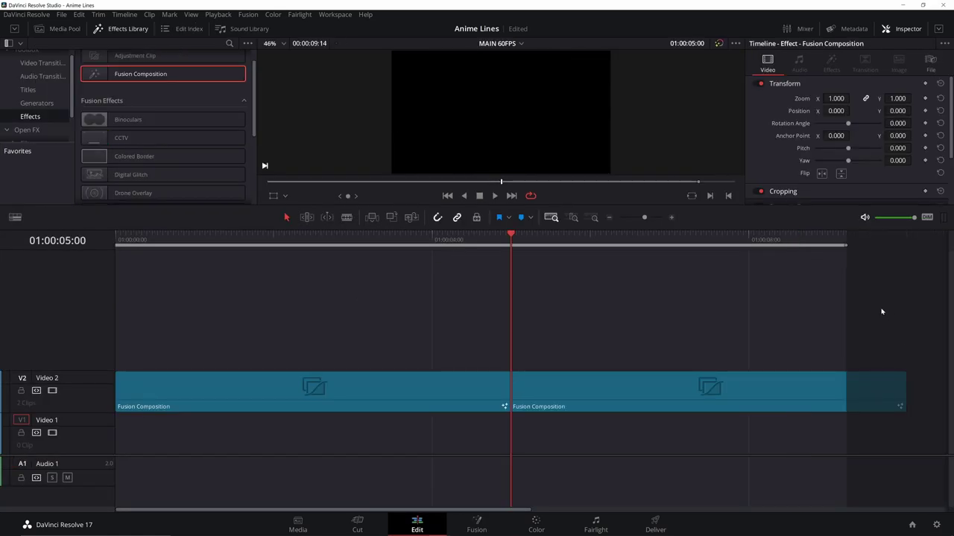
pyautogui.click(571, 259)
pyautogui.click(476, 524)
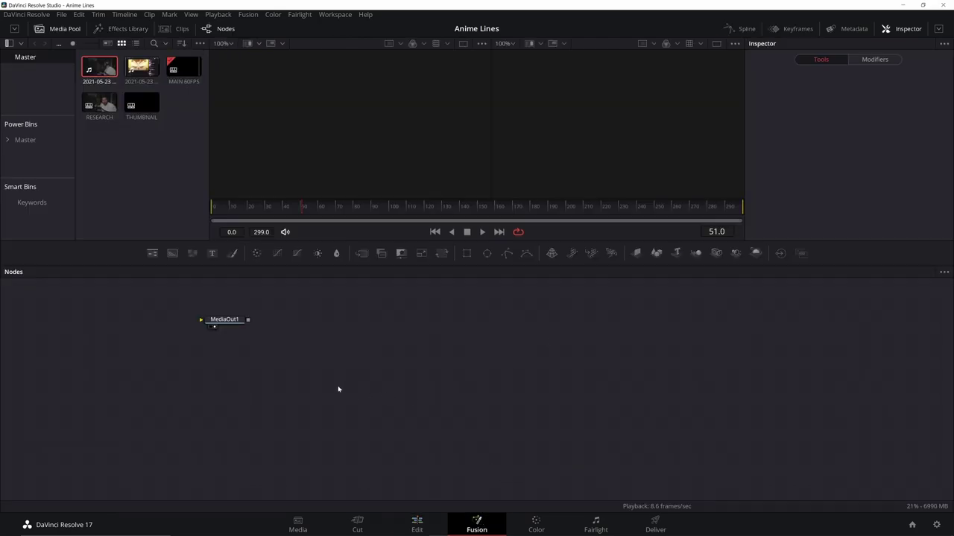
# Add a FastNoise node and a Background node, mask the background with the noise, and show the background in the viewer
pyautogui.hotkey('shift', 'space')
pyautogui.write('FastNoise')
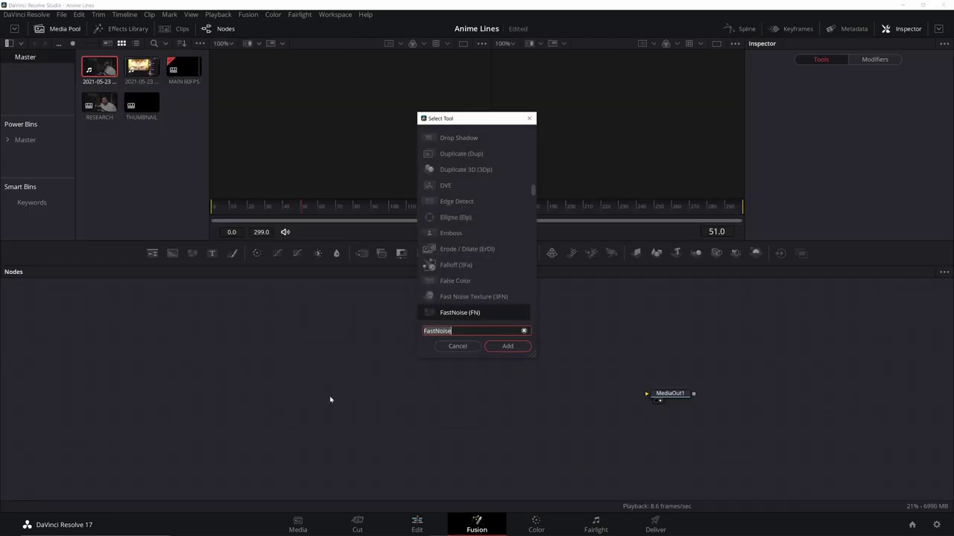
pyautogui.press('Return')
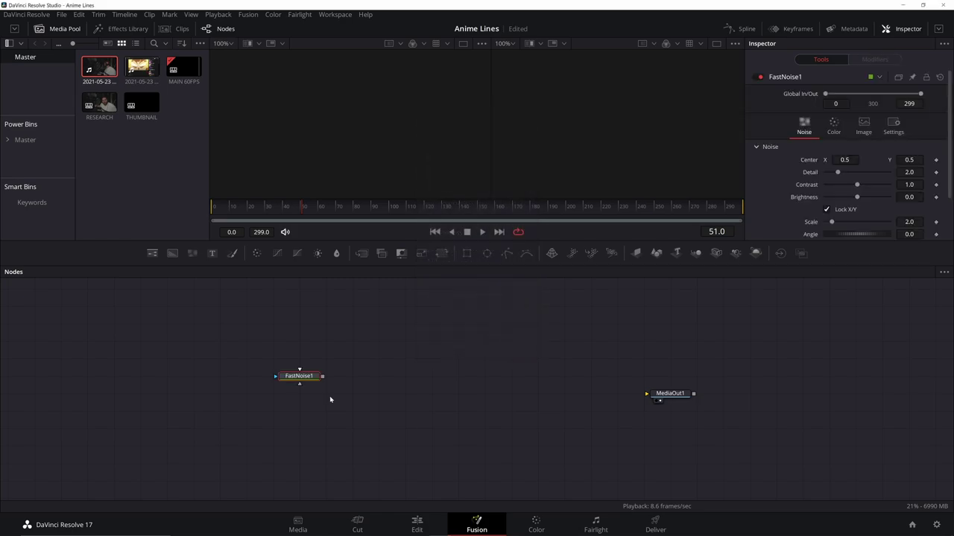
pyautogui.click(172, 253)
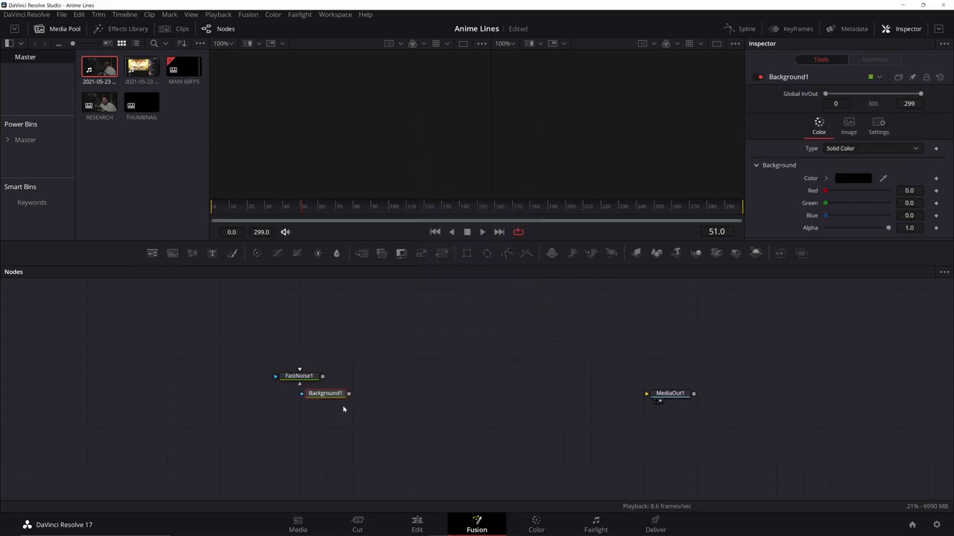
pyautogui.moveTo(321, 401); pyautogui.dragTo(368, 171)
# Set FastNoise1's Contrast to 70 and Brightness to -20
pyautogui.click(298, 376)
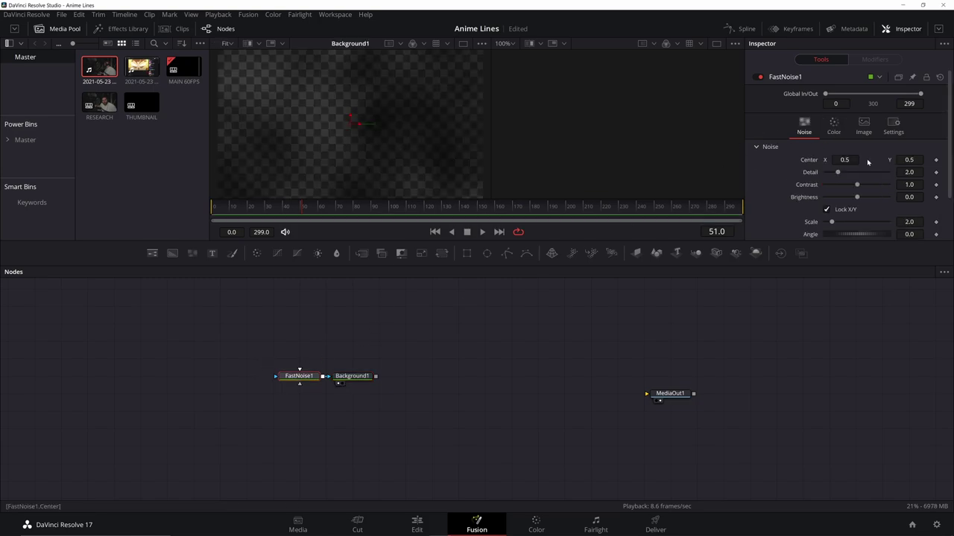
pyautogui.doubleClick(901, 155)
pyautogui.write('70')
pyautogui.press('Tab')
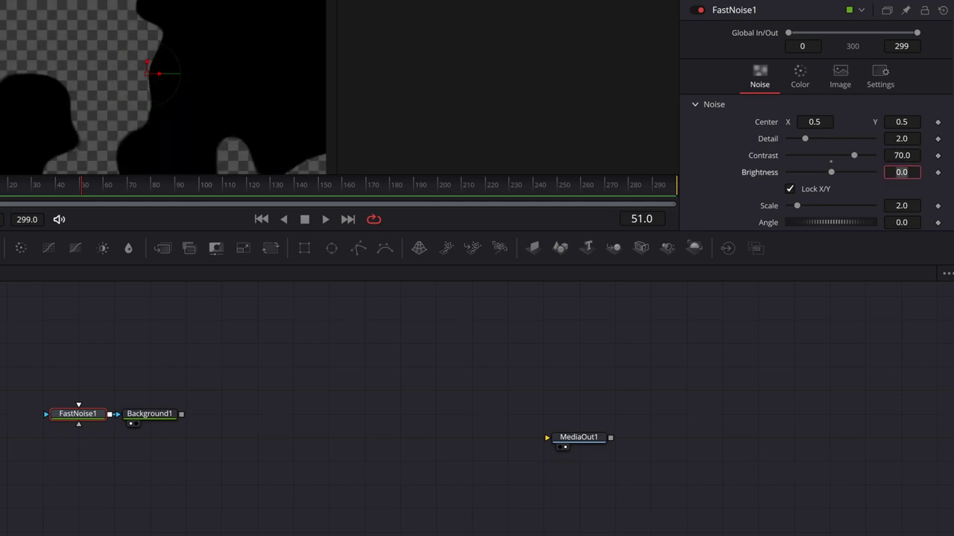
pyautogui.write('-20')
pyautogui.press('Tab')
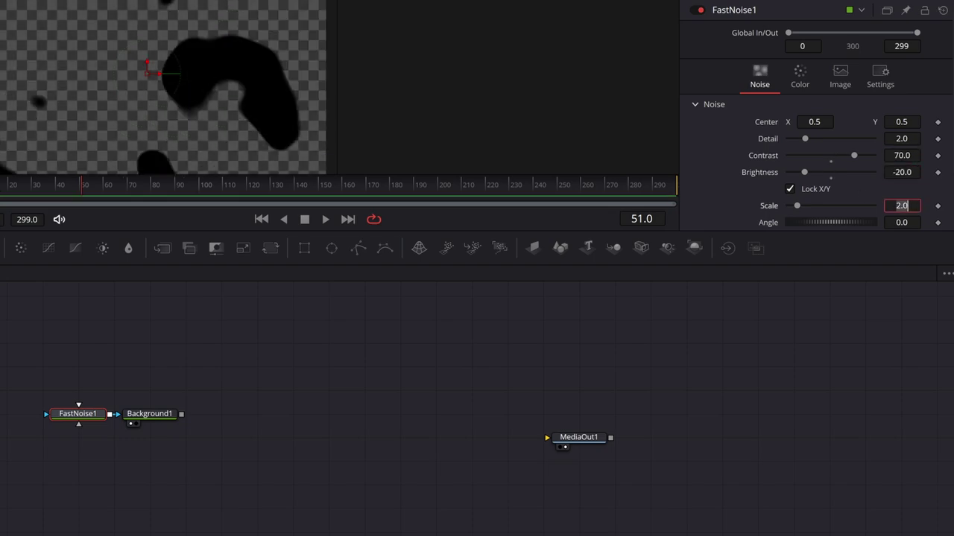
# Unlock FastNoise1's X/Y scaling and set X Scale to 0.5 and Y Scale to 100 to stretch the noise into horizontal lines
pyautogui.click(791, 189)
pyautogui.scroll(-2, 896, 195)
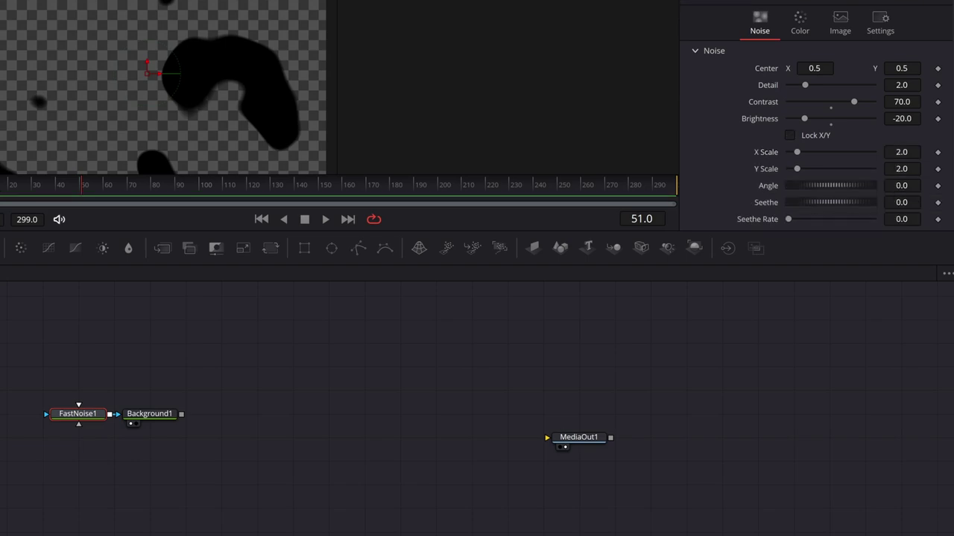
pyautogui.doubleClick(901, 152)
pyautogui.write('0.5')
pyautogui.press('Tab')
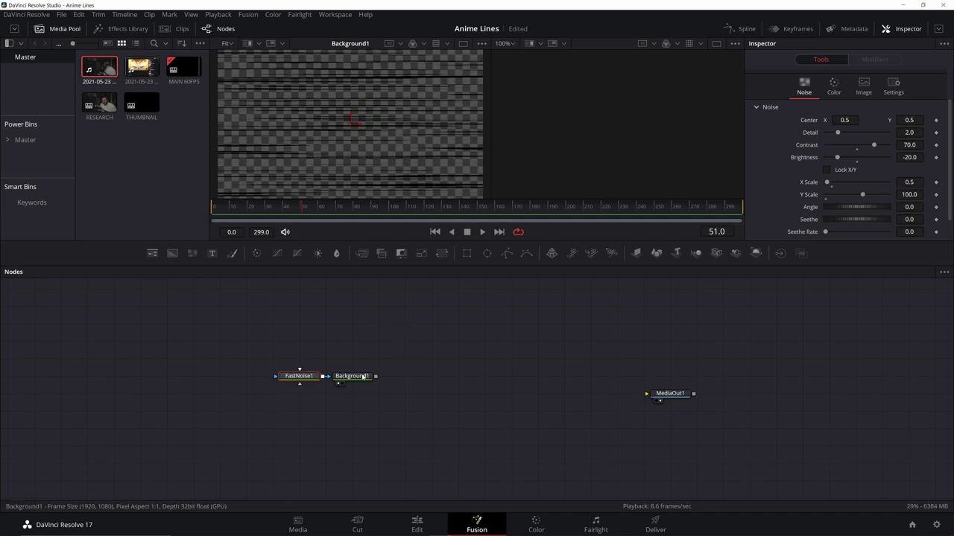
# Change Background1's color to white
pyautogui.click(365, 376)
pyautogui.click(859, 179)
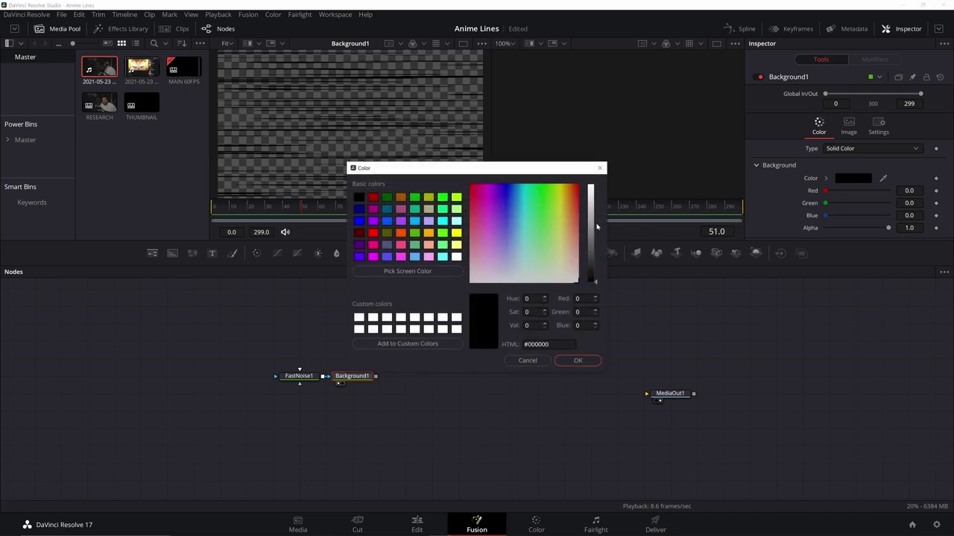
pyautogui.moveTo(596, 225); pyautogui.dragTo(596, 187)
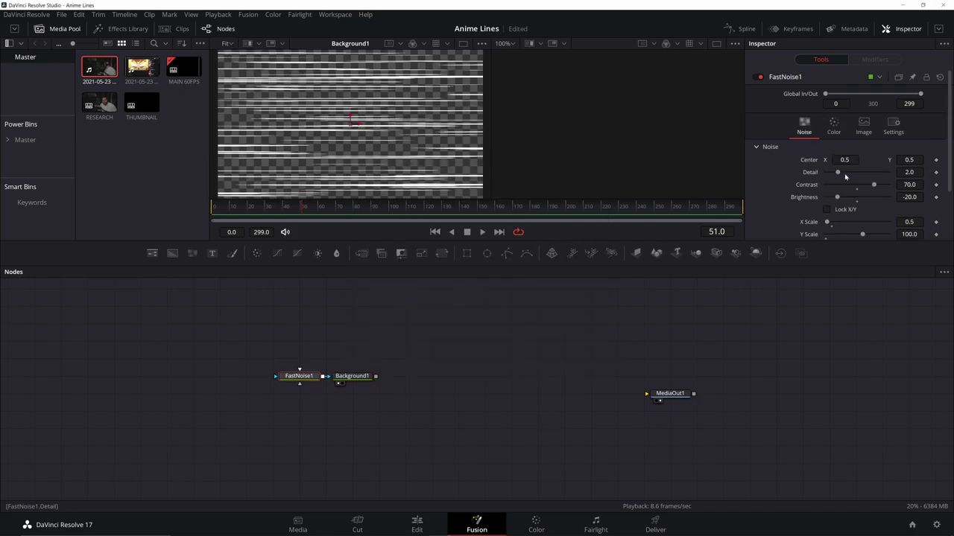
# Set FastNoise1's Seethe to 0.5, and undo a trial adjustment of that value
pyautogui.scroll(-2, 789, 187)
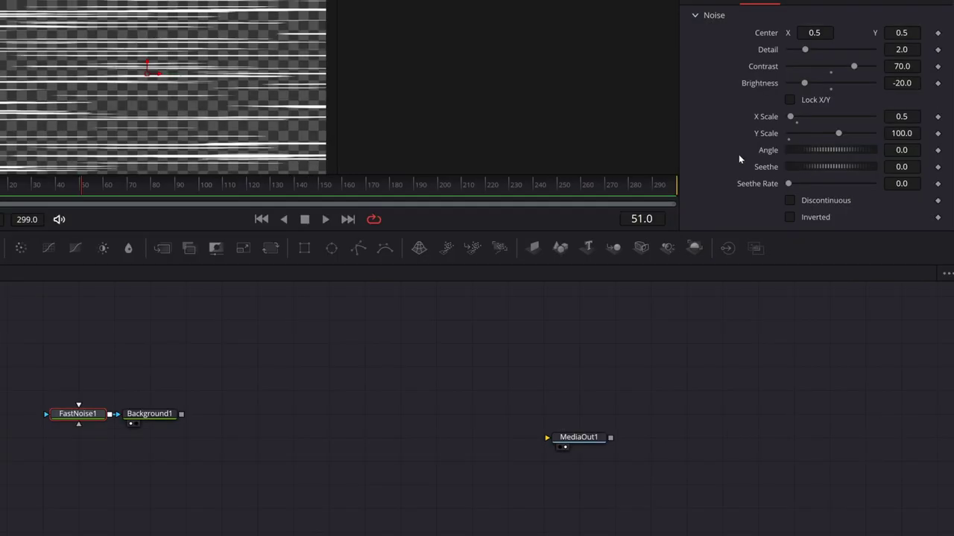
pyautogui.doubleClick(901, 167)
pyautogui.write('0.5')
pyautogui.press('Tab')
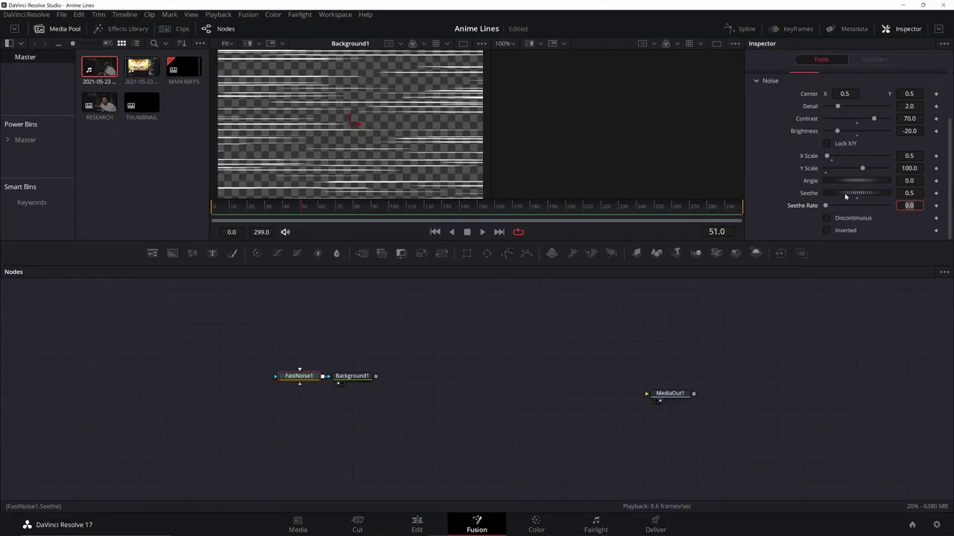
pyautogui.moveTo(815, 167); pyautogui.dragTo(863, 194)
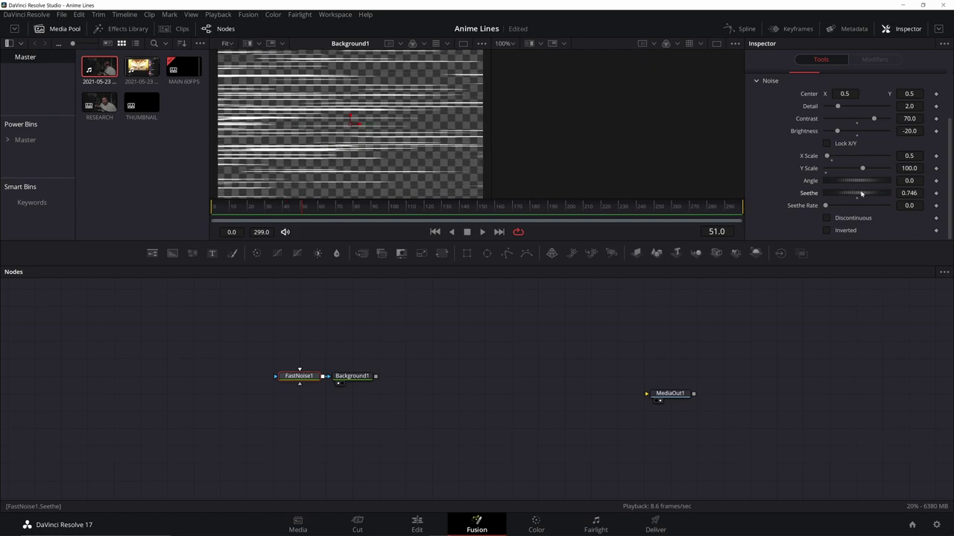
pyautogui.hotkey('ctrl', 'z')
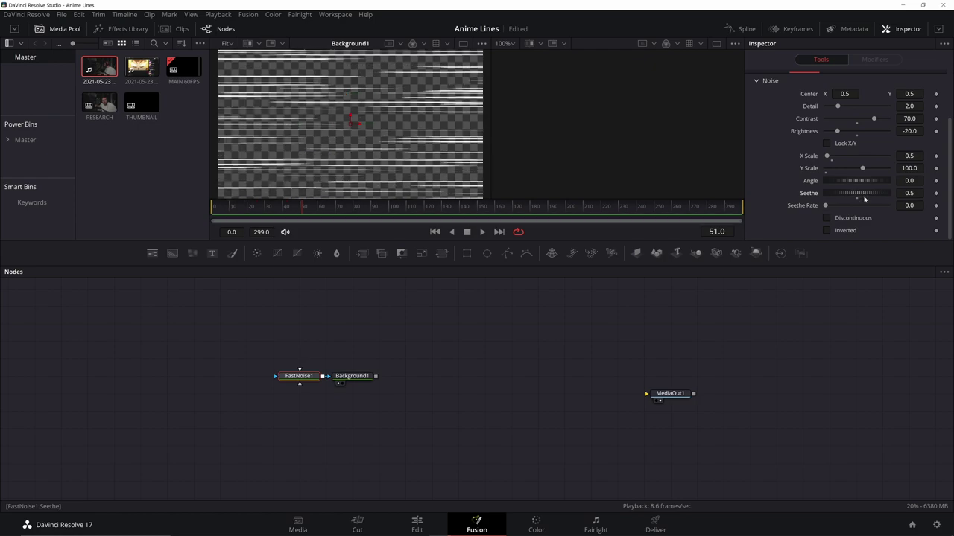
# Keyframe FastNoise1's Center X from 0.5 at frame 0 to -20 at frame 299, and play the moving lines
pyautogui.scroll(2, 864, 198)
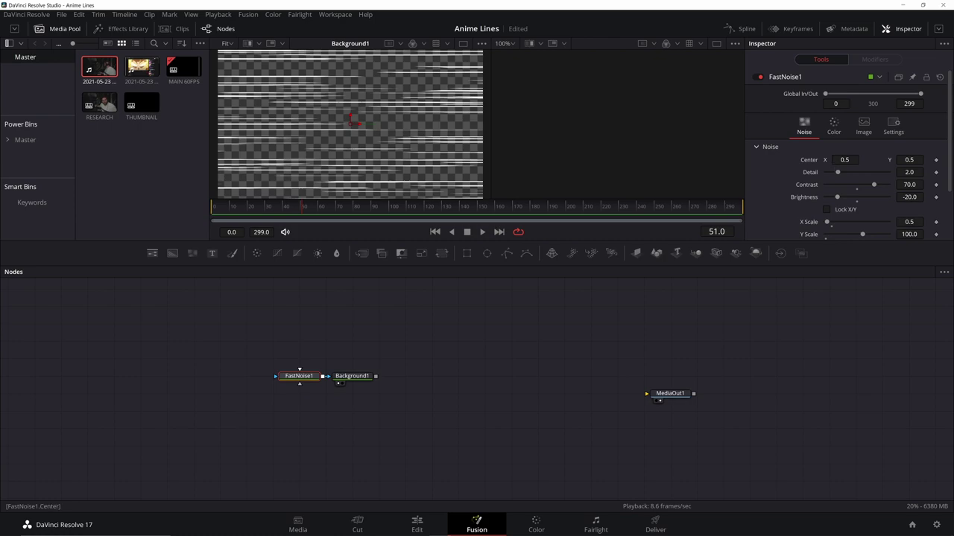
pyautogui.click(212, 210)
pyautogui.click(936, 160)
pyautogui.click(741, 207)
pyautogui.click(845, 159)
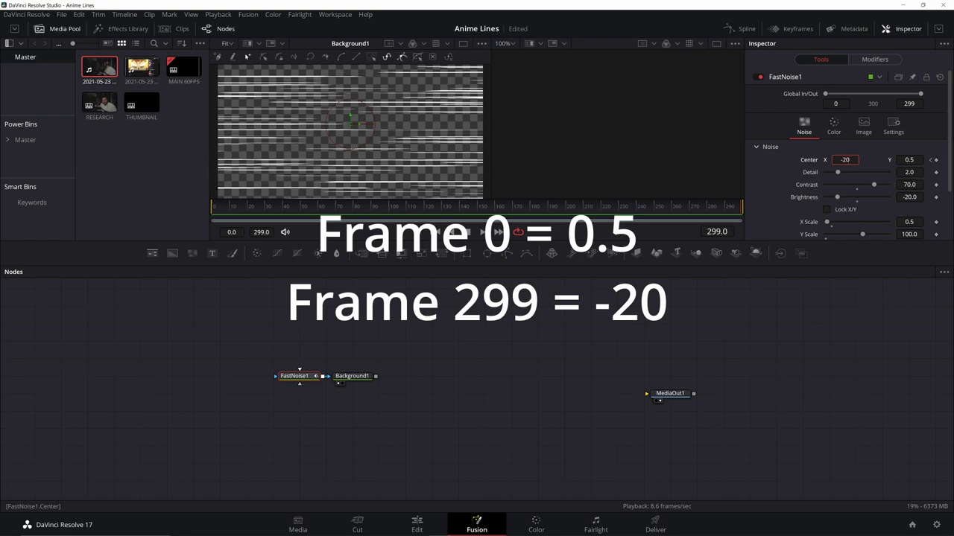
pyautogui.press('Return')
pyautogui.press('space')
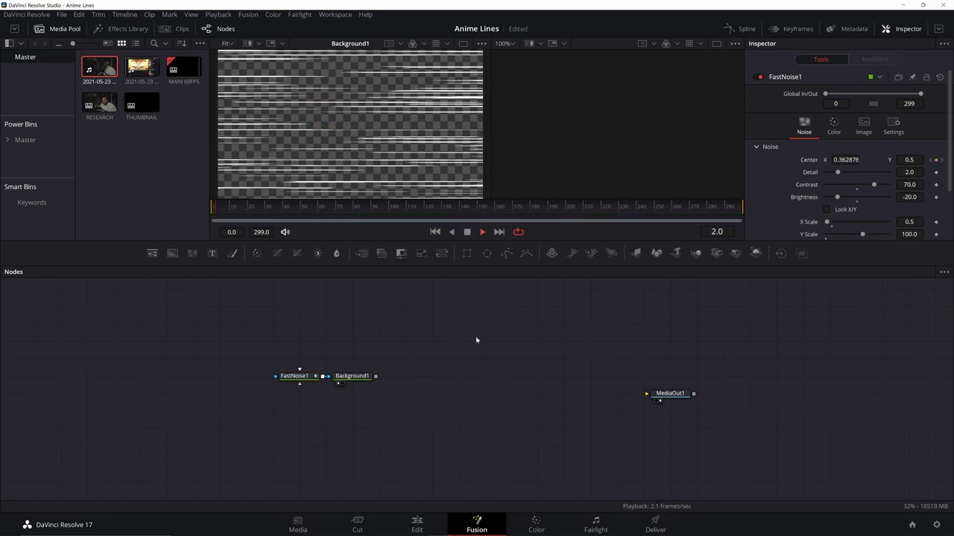
pyautogui.press('space')
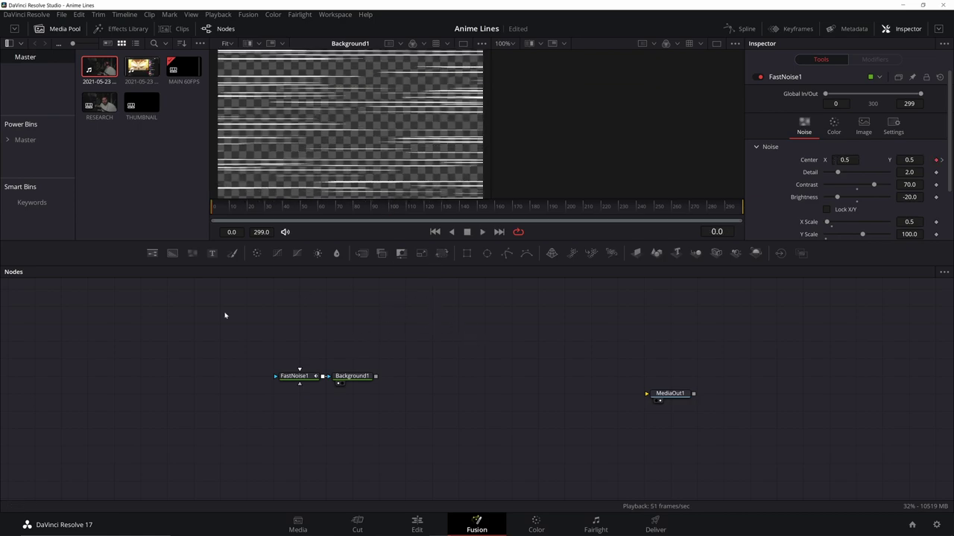
# Add a Rectangle mask and a second Background, merge Background1 over it with the rectangle masking the merge, and view Merge1
pyautogui.moveTo(467, 253); pyautogui.dragTo(376, 379)
pyautogui.moveTo(152, 253); pyautogui.dragTo(453, 374)
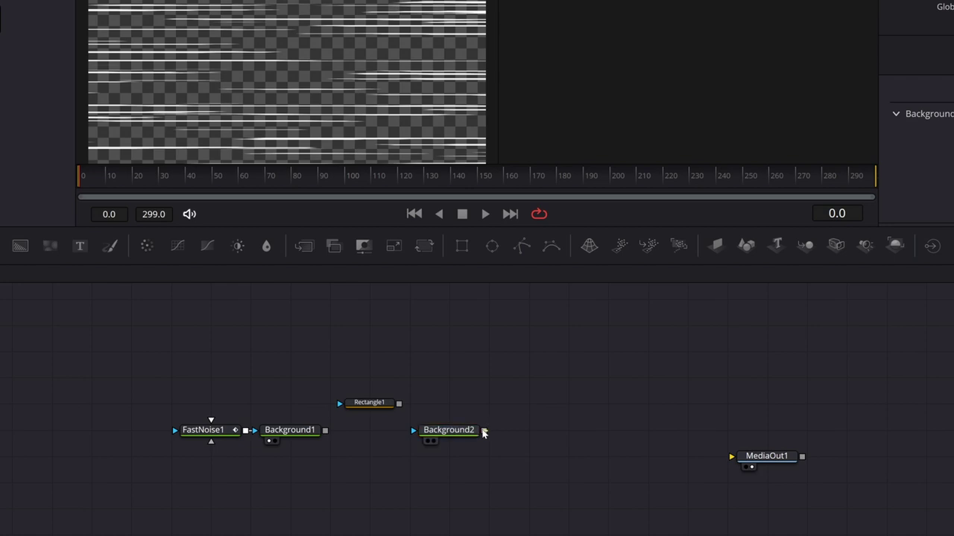
pyautogui.moveTo(483, 432); pyautogui.dragTo(325, 432)
pyautogui.moveTo(399, 403); pyautogui.dragTo(319, 131)
pyautogui.click(370, 432)
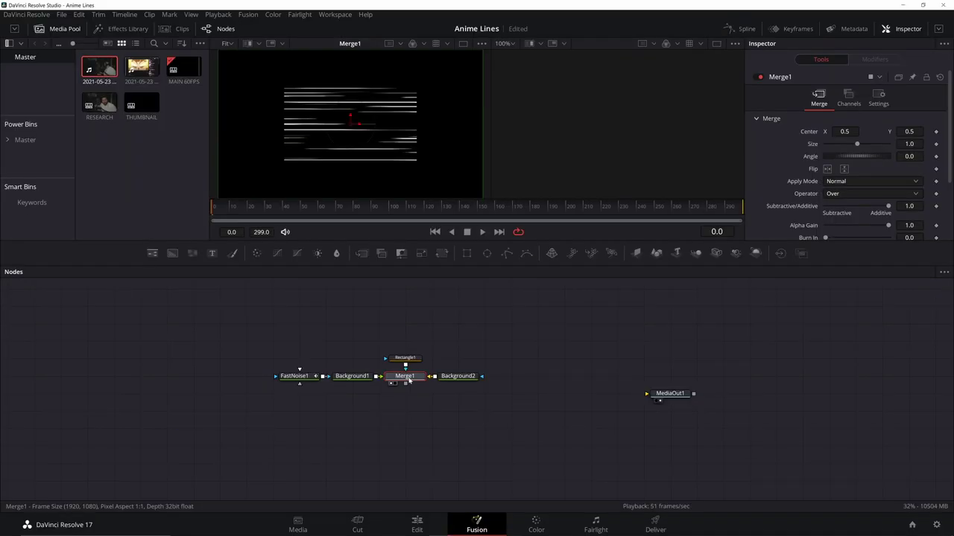
# Stretch the Rectangle1 mask to a width of about 1.17 and increase its height so the lines span the full frame width
pyautogui.click(448, 375)
pyautogui.click(399, 358)
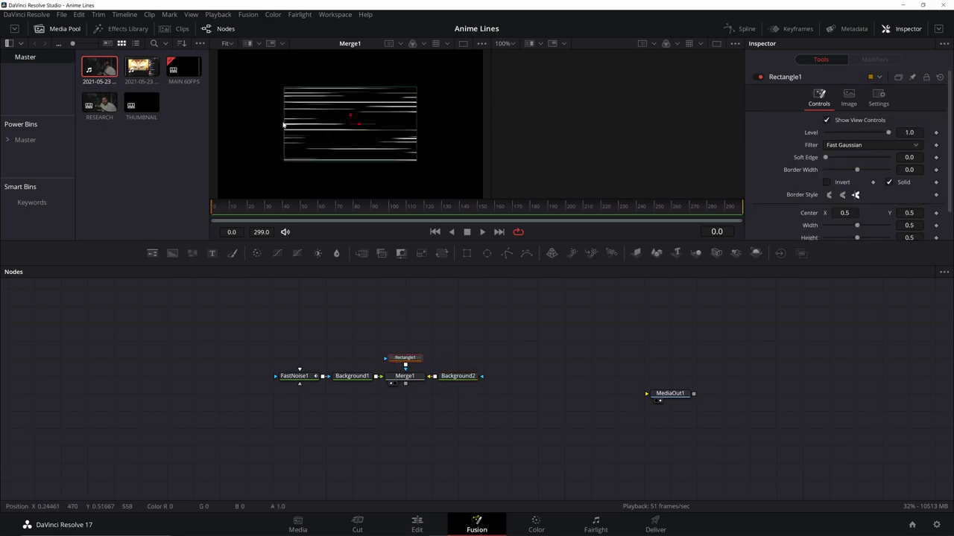
pyautogui.moveTo(283, 124); pyautogui.dragTo(209, 122)
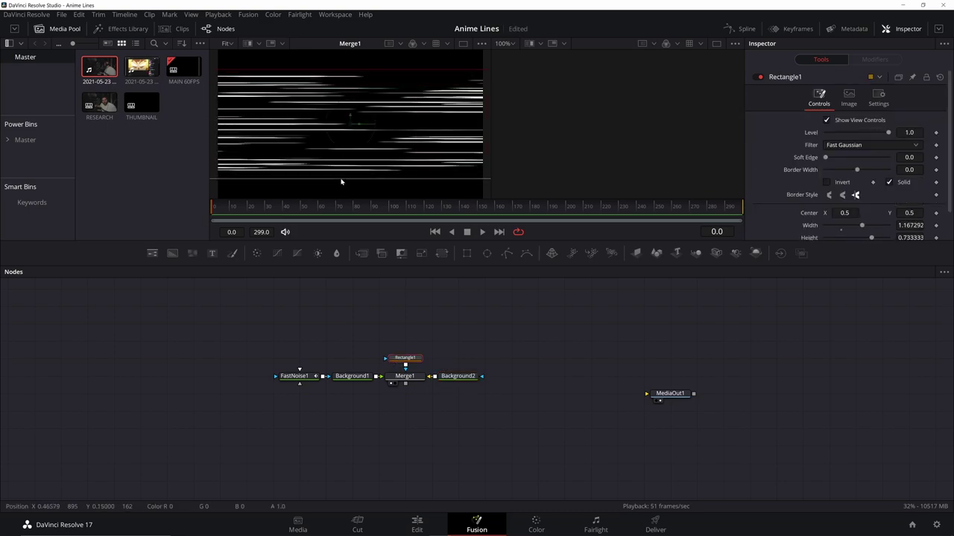
pyautogui.press('Tab')
# Change Background2's type to Gradient and set the gradient's end color to orange
pyautogui.click(864, 148)
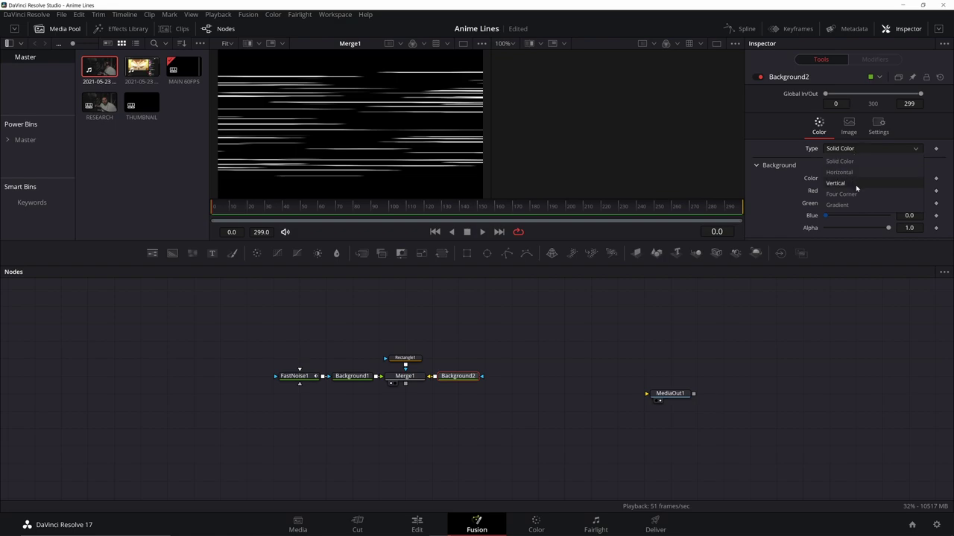
pyautogui.click(849, 205)
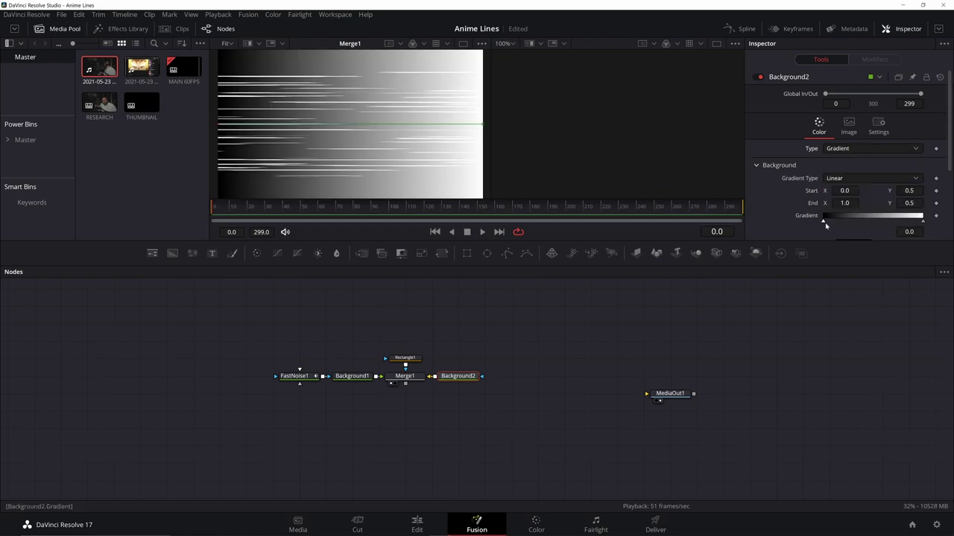
pyautogui.scroll(-1, 922, 222)
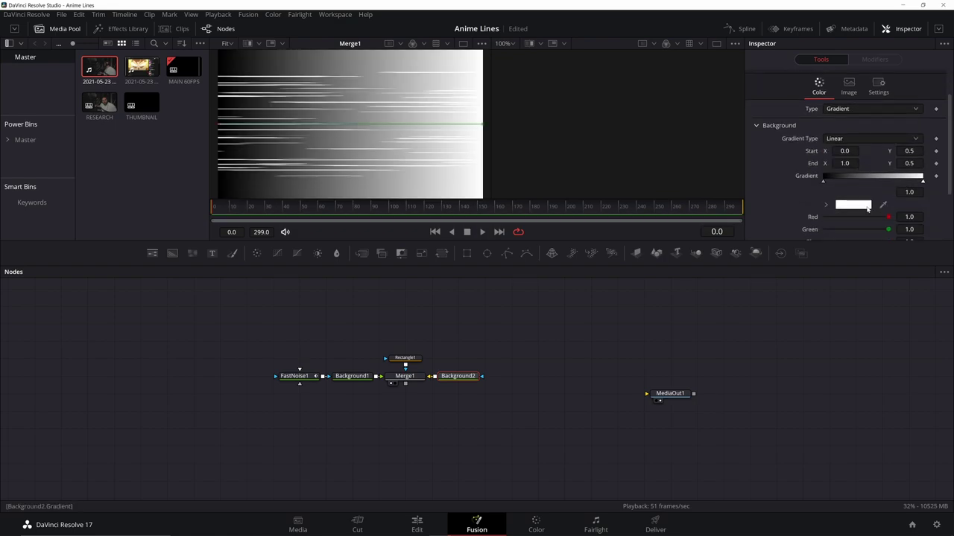
pyautogui.click(853, 204)
pyautogui.click(553, 202)
pyautogui.moveTo(553, 202); pyautogui.dragTo(570, 188)
pyautogui.click(577, 360)
# Add two stops inside Background2's gradient, a yellow one at about 0.24 and a purple one nearer the orange end
pyautogui.click(848, 181)
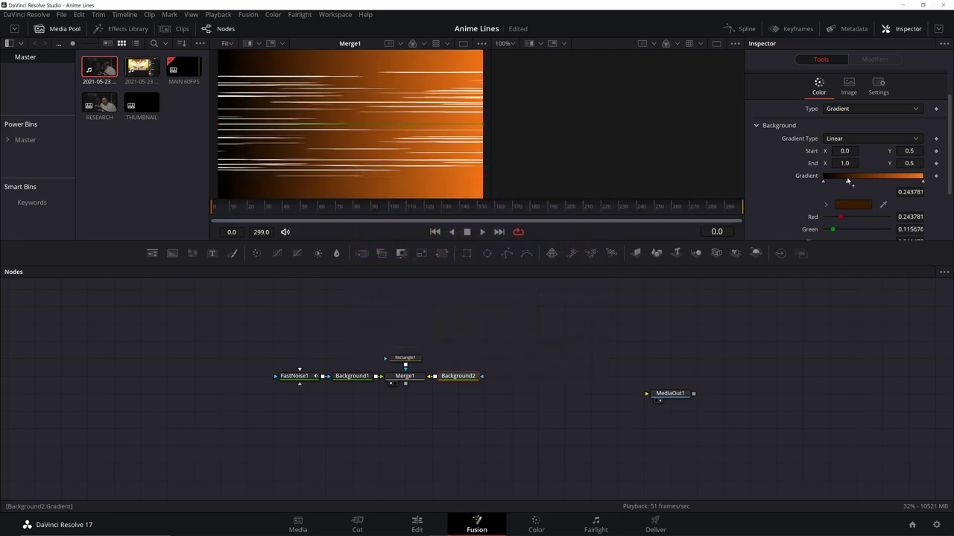
pyautogui.click(892, 181)
pyautogui.click(866, 203)
pyautogui.click(498, 191)
pyautogui.click(574, 360)
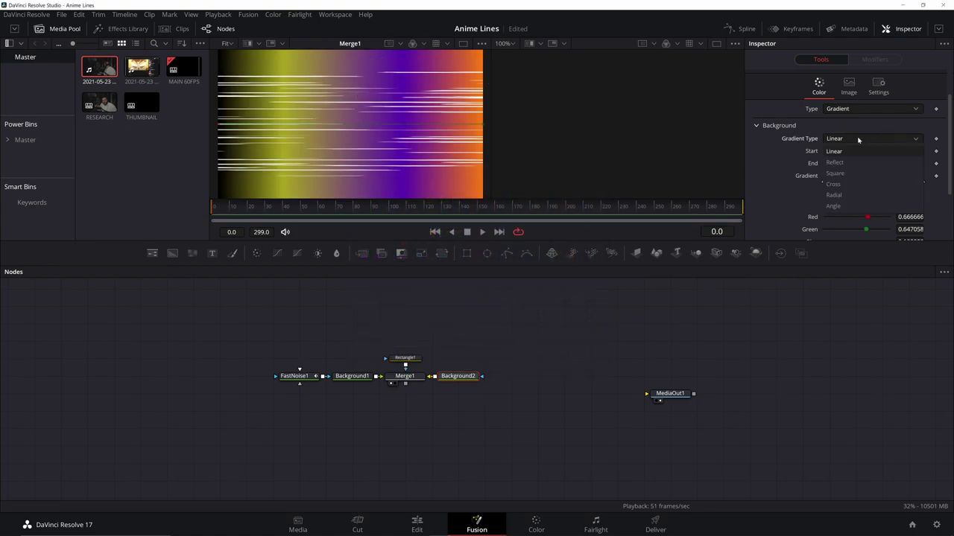
# Tilt Background2's linear gradient to run from about (-0.01, -0.08) to (1.0, 0.86), and rearrange its stops to yellow, orange, purple
pyautogui.click(849, 152)
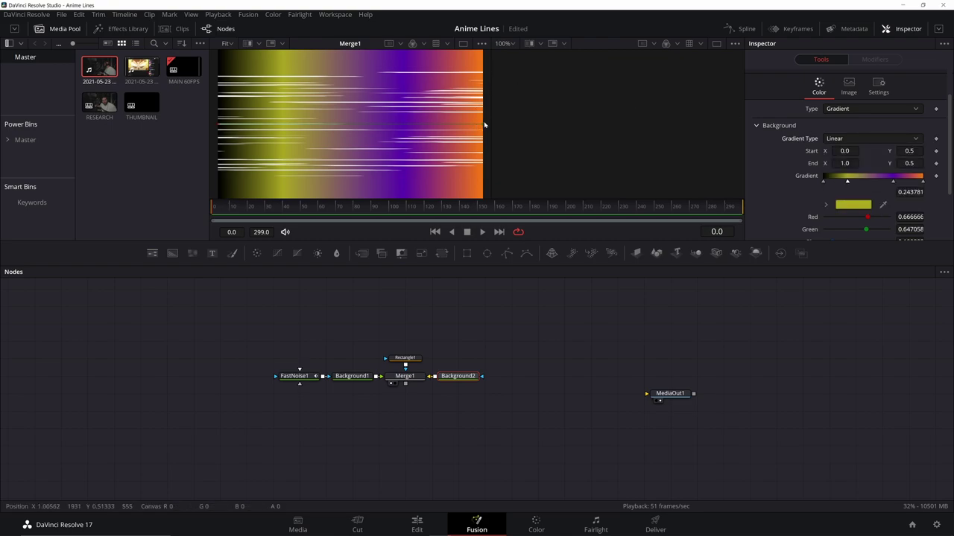
pyautogui.moveTo(483, 127); pyautogui.dragTo(483, 72)
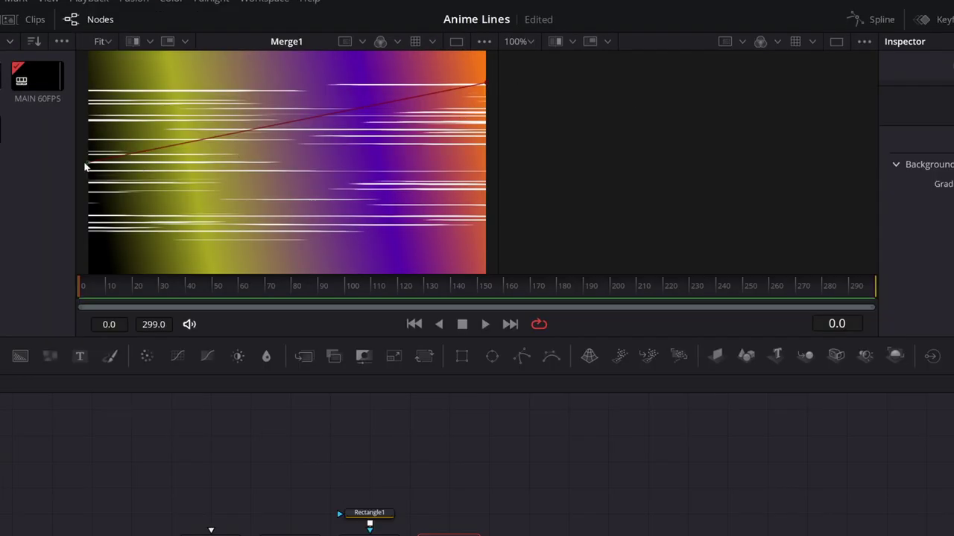
pyautogui.moveTo(84, 167); pyautogui.dragTo(87, 274)
pyautogui.moveTo(849, 188); pyautogui.dragTo(827, 186)
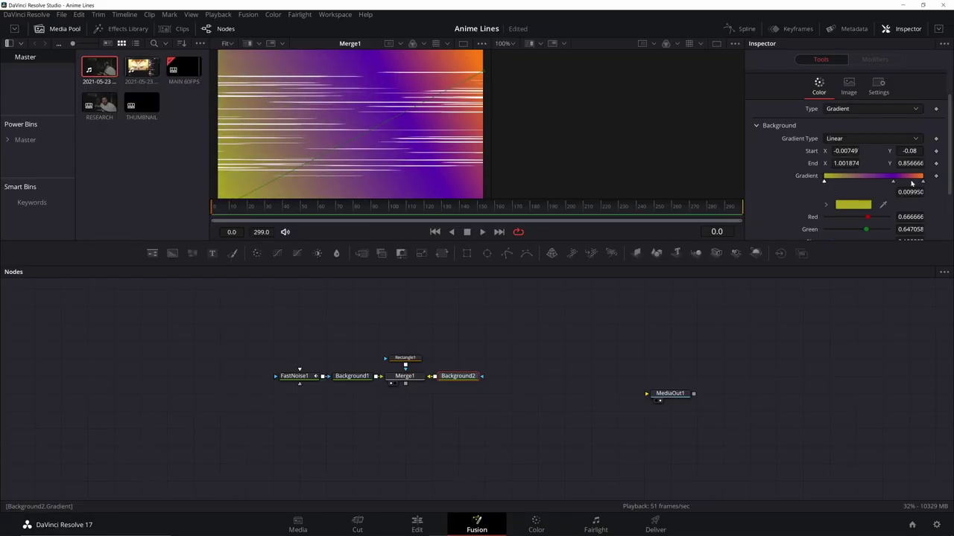
pyautogui.moveTo(921, 181); pyautogui.dragTo(890, 182)
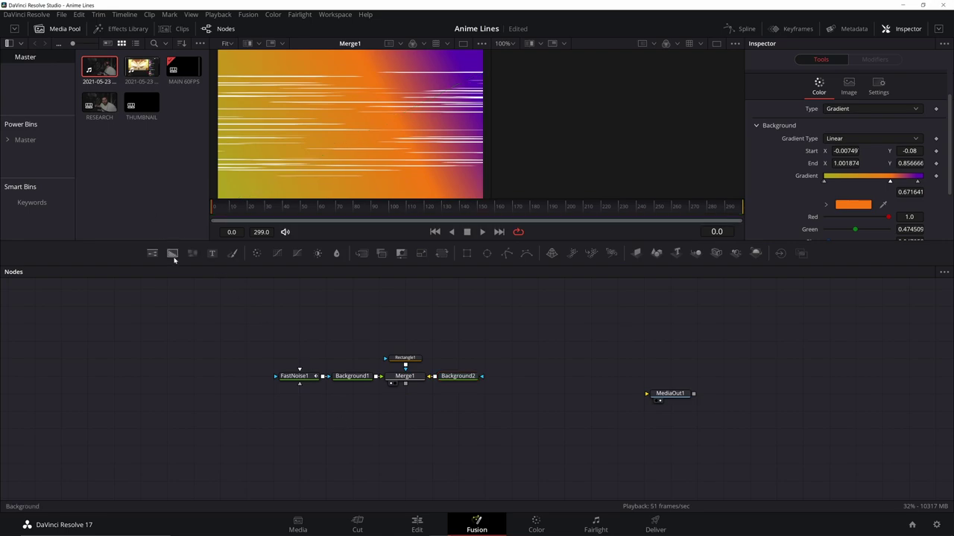
# Add a transparent Background with Alpha 0, connect it to MediaOut1, and merge Merge1's output over it
pyautogui.click(172, 253)
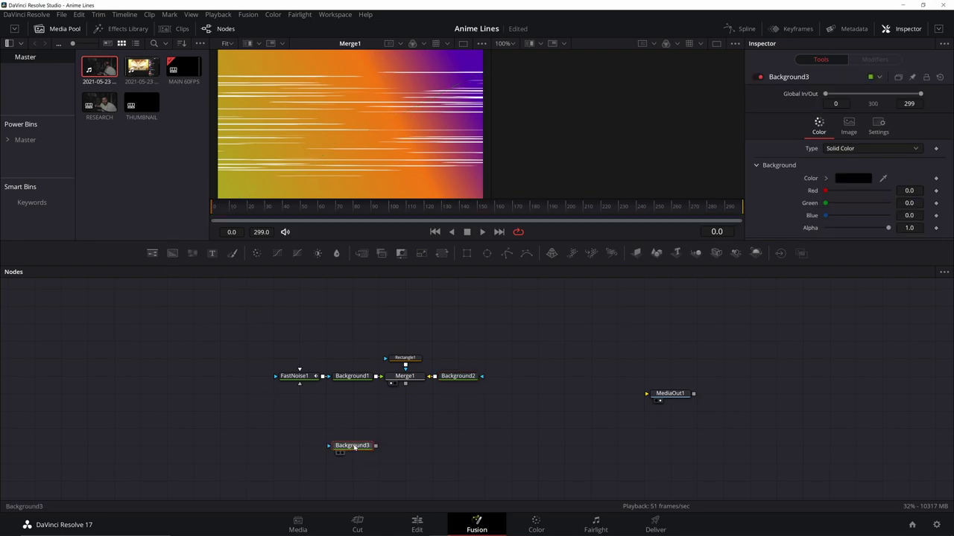
pyautogui.moveTo(888, 228); pyautogui.dragTo(786, 237)
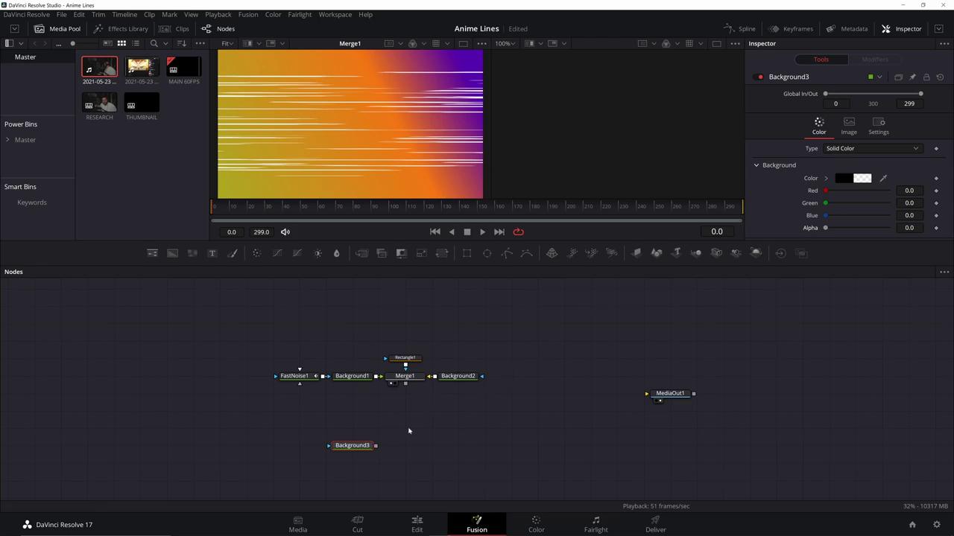
pyautogui.moveTo(375, 445); pyautogui.dragTo(646, 393)
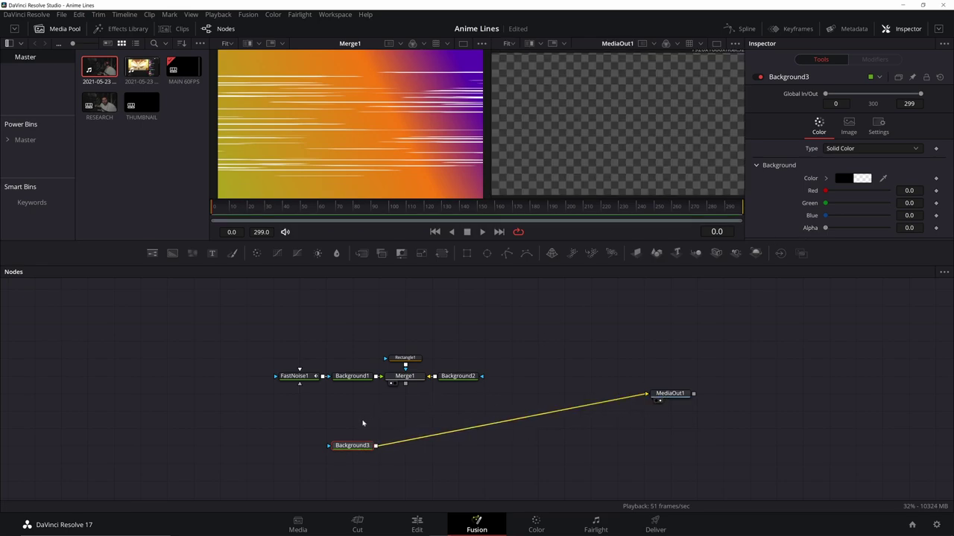
pyautogui.moveTo(352, 445); pyautogui.dragTo(219, 410)
pyautogui.moveTo(406, 384); pyautogui.dragTo(243, 411)
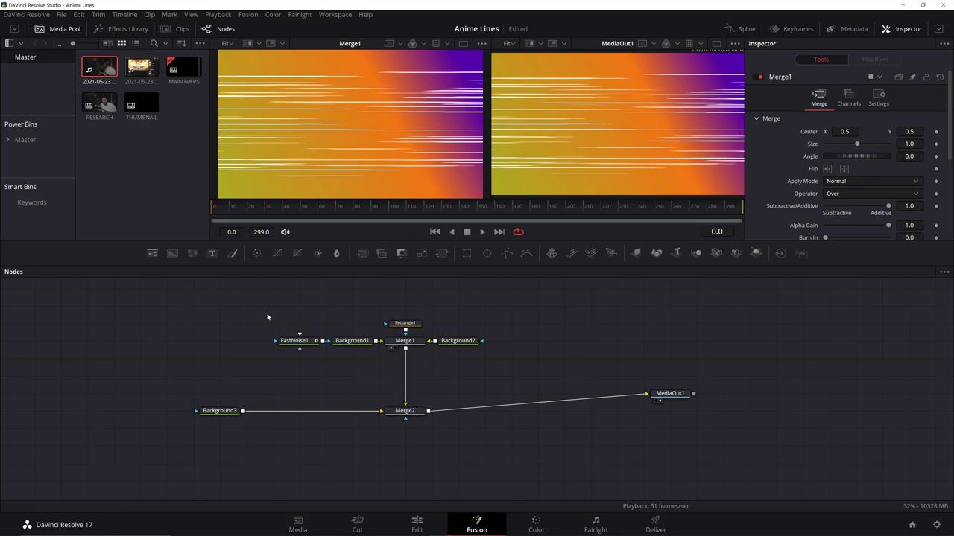
# Insert a Shadow node after Background1 with a softness of about 0.02 and the shadow color's blue at 1.0
pyautogui.moveTo(267, 317); pyautogui.dragTo(298, 341)
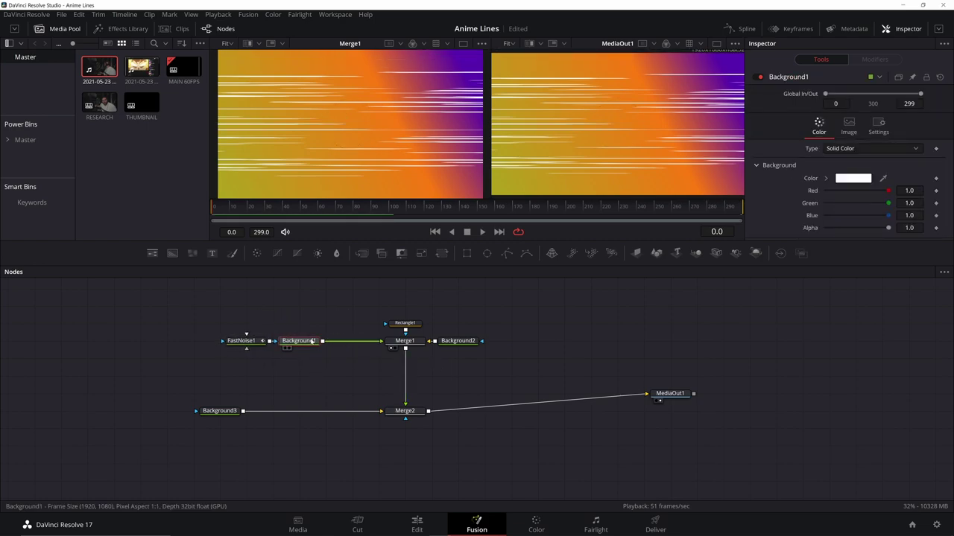
pyautogui.hotkey('shift', 'space')
pyautogui.write('sh')
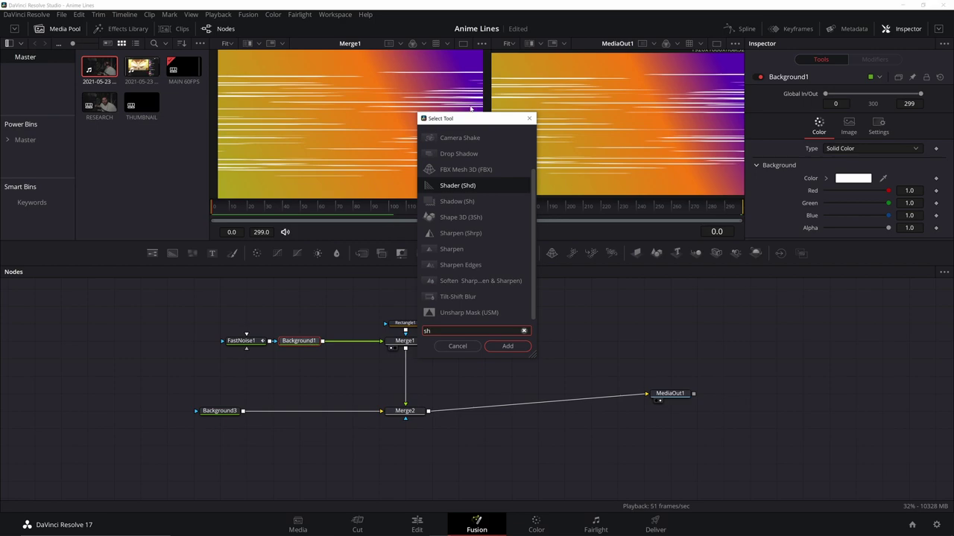
pyautogui.doubleClick(462, 201)
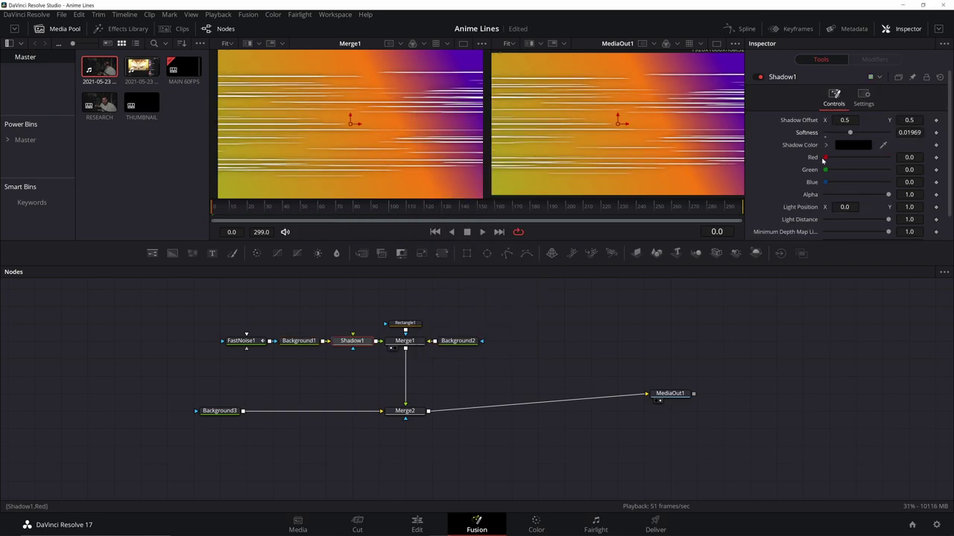
pyautogui.moveTo(824, 158)
pyautogui.mouseDown()
pyautogui.moveTo(913, 159)
pyautogui.moveTo(819, 161)
pyautogui.mouseUp()
pyautogui.moveTo(825, 182); pyautogui.dragTo(925, 191)
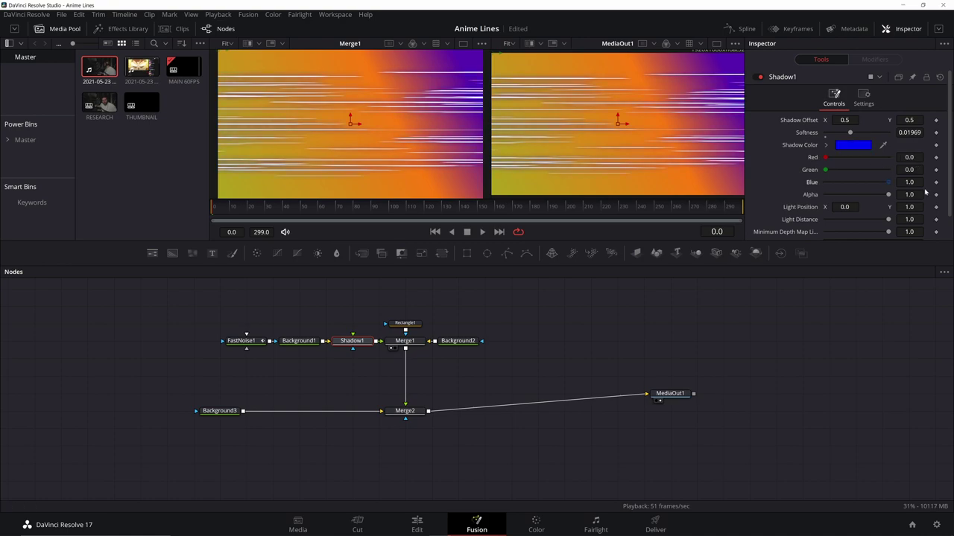
# Insert a Transform node after Merge1 and set its angle to 20
pyautogui.click(410, 342)
pyautogui.hotkey('shift', 'space')
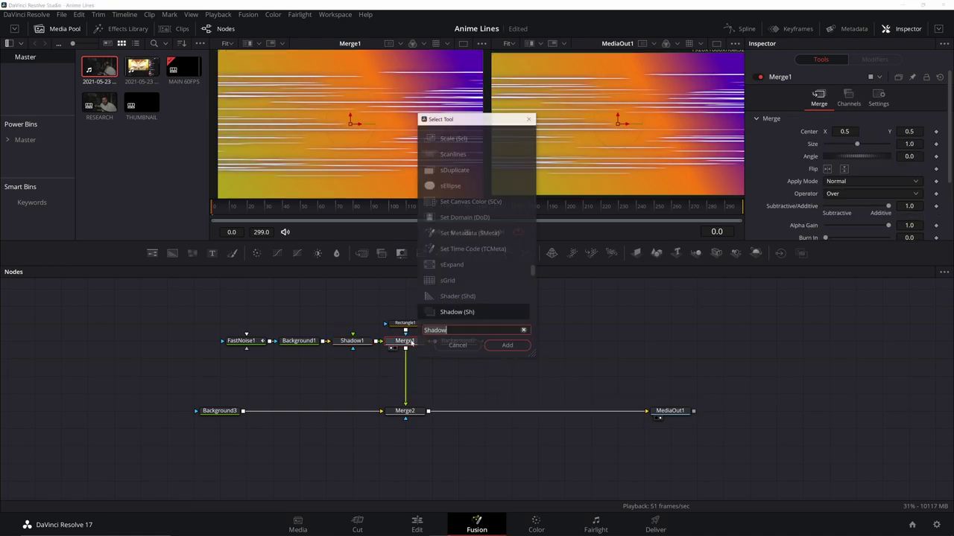
pyautogui.write('tranf')
pyautogui.press('Return')
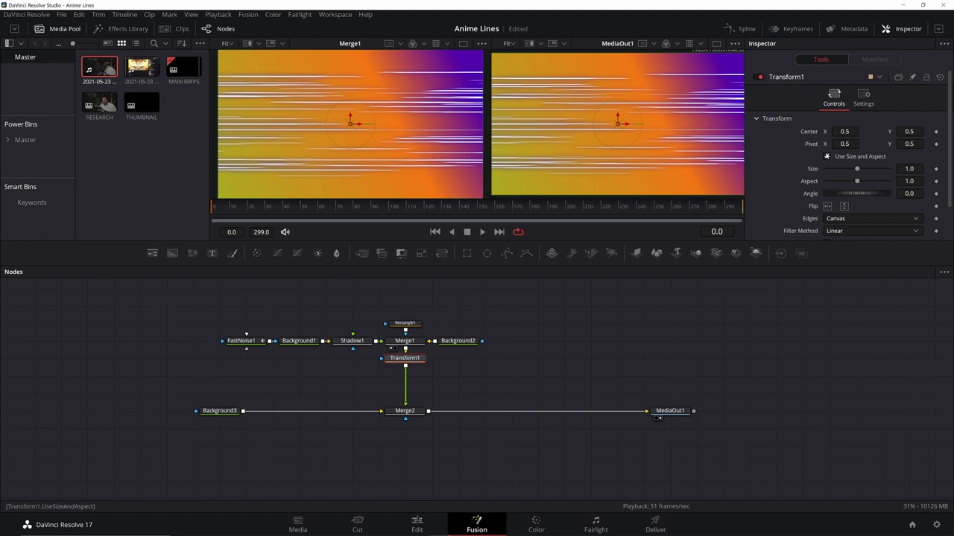
pyautogui.scroll(-1, 857, 168)
pyautogui.scroll(1, 857, 169)
pyautogui.doubleClick(908, 194)
pyautogui.write('20')
pyautogui.press('Tab')
# Set Transform1's center to about (0.38, 0.95), size to about 1.22 and aspect to 0.8, and raise Rectangle1's height to about 0.99
pyautogui.moveTo(619, 120); pyautogui.dragTo(596, 73)
pyautogui.moveTo(909, 131); pyautogui.dragTo(953, 131)
pyautogui.moveTo(910, 168); pyautogui.dragTo(782, 169)
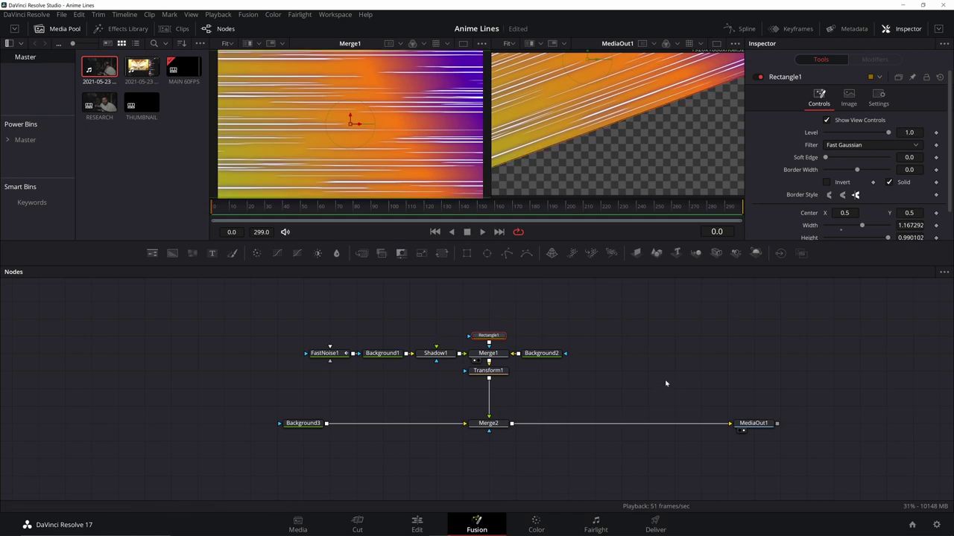
# Duplicate the line nodes from FastNoise1 through Transform1, and merge the copied Transform's output over Merge2's output
pyautogui.moveTo(632, 284); pyautogui.dragTo(263, 396)
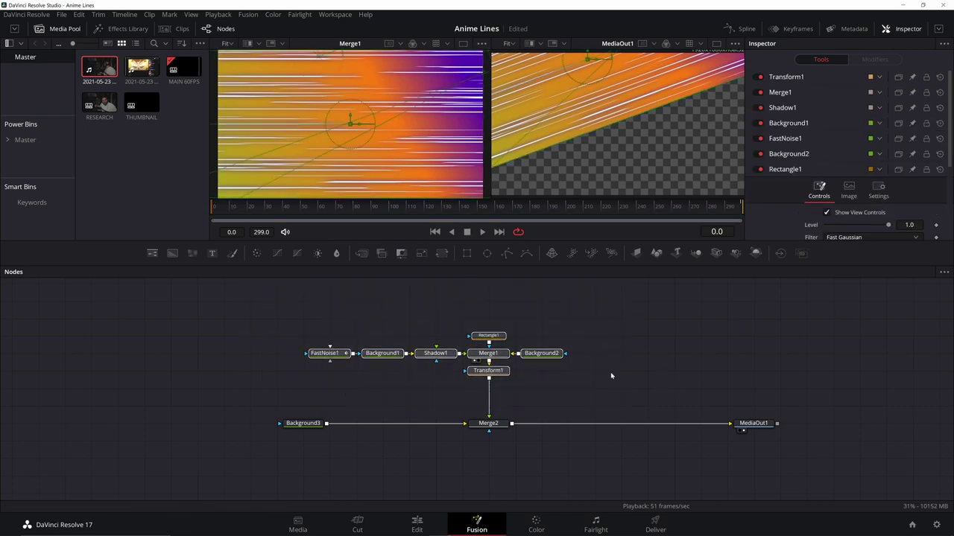
pyautogui.click(644, 353)
pyautogui.hotkey('ctrl', 'v')
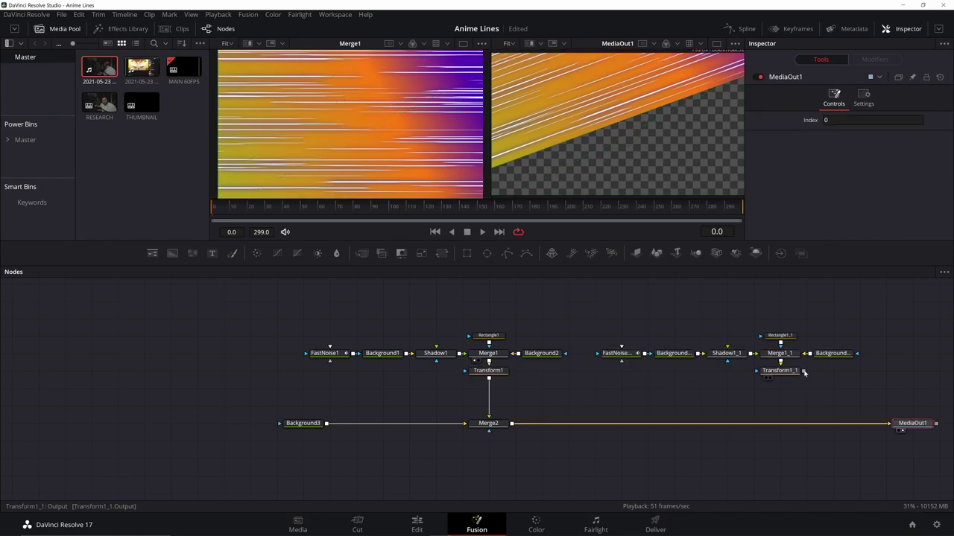
pyautogui.moveTo(804, 372); pyautogui.dragTo(511, 425)
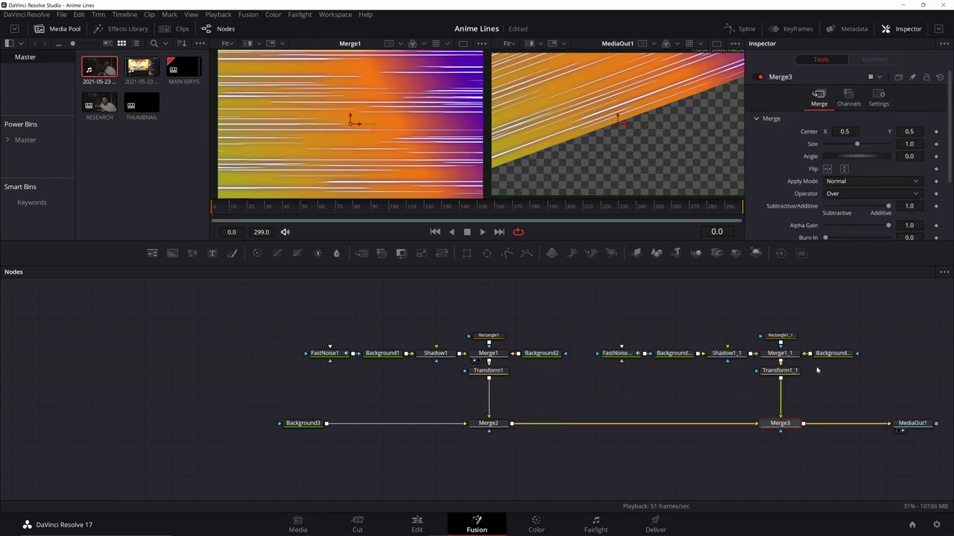
# Rotate Transform1_1 by a further 180 to 200, and move its center to about X 0.617 and Y 0.072
pyautogui.click(774, 370)
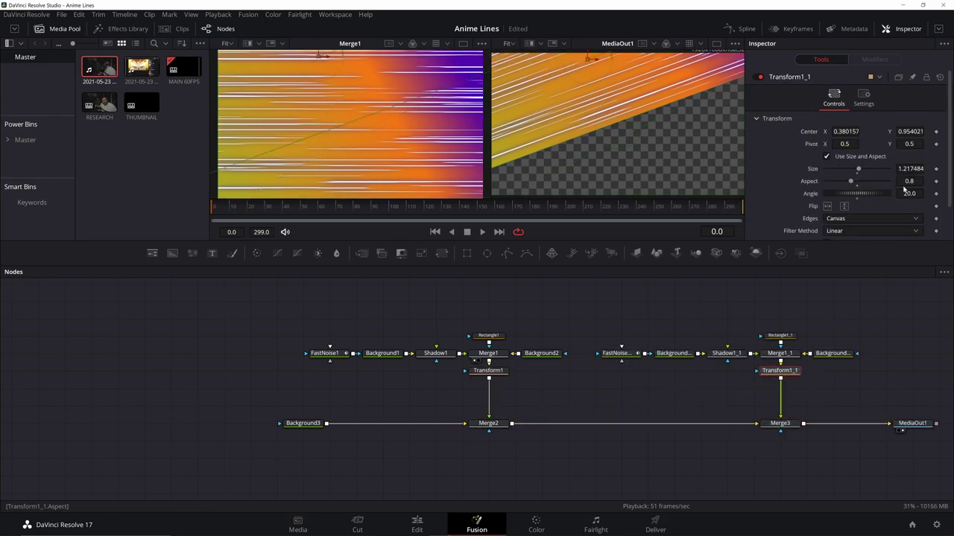
pyautogui.doubleClick(909, 194)
pyautogui.click(915, 193)
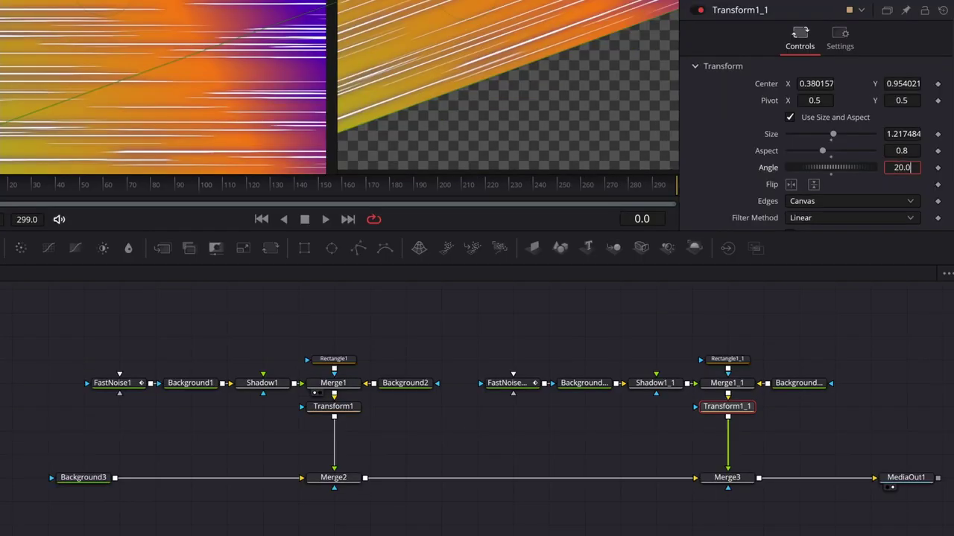
pyautogui.write('+180')
pyautogui.press('Tab')
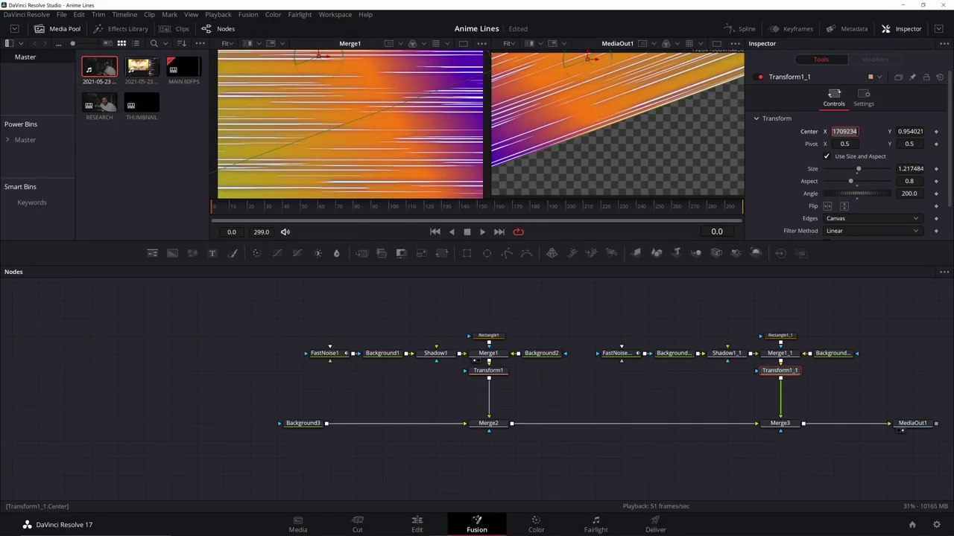
pyautogui.moveTo(901, 83); pyautogui.dragTo(686, 84)
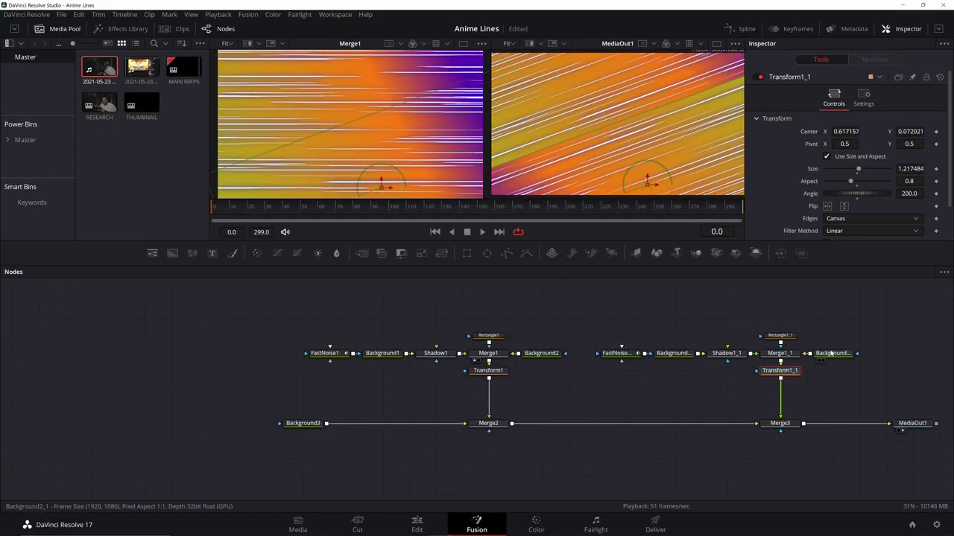
# Recolor Background2_1's gradient with a blue stop near its start and turquoise #17ffd1 replacing orange, and play the composition
pyautogui.click(832, 353)
pyautogui.moveTo(824, 222); pyautogui.dragTo(832, 223)
pyautogui.scroll(-2, 884, 218)
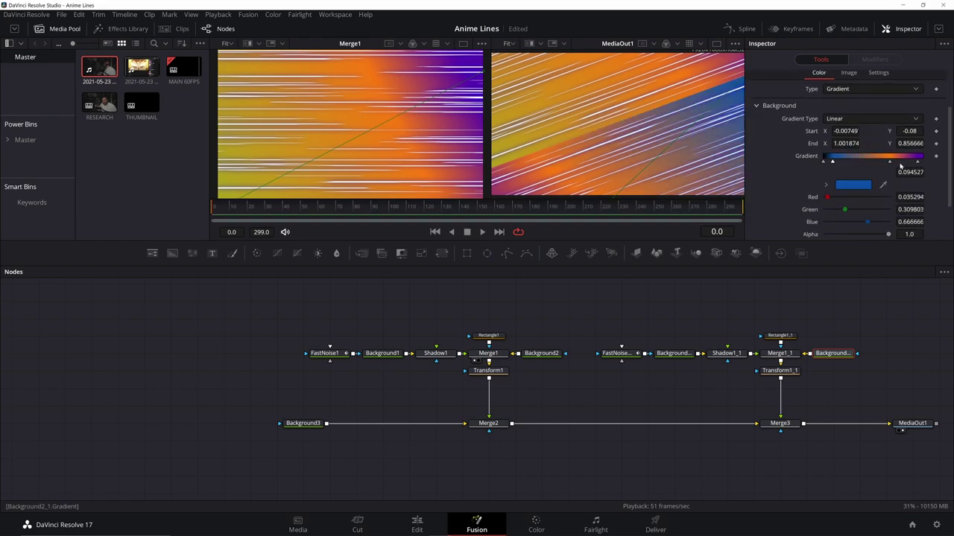
pyautogui.doubleClick(889, 161)
pyautogui.click(527, 195)
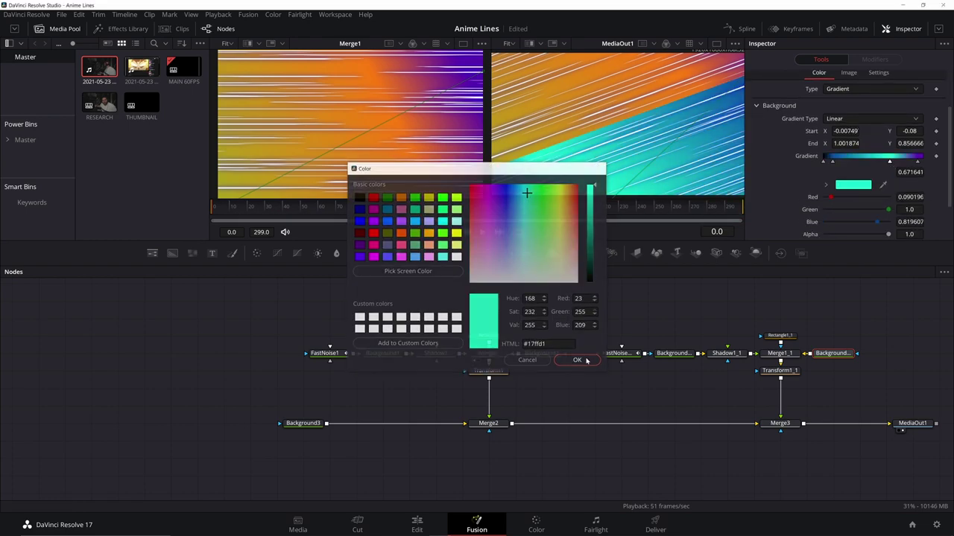
pyautogui.click(578, 361)
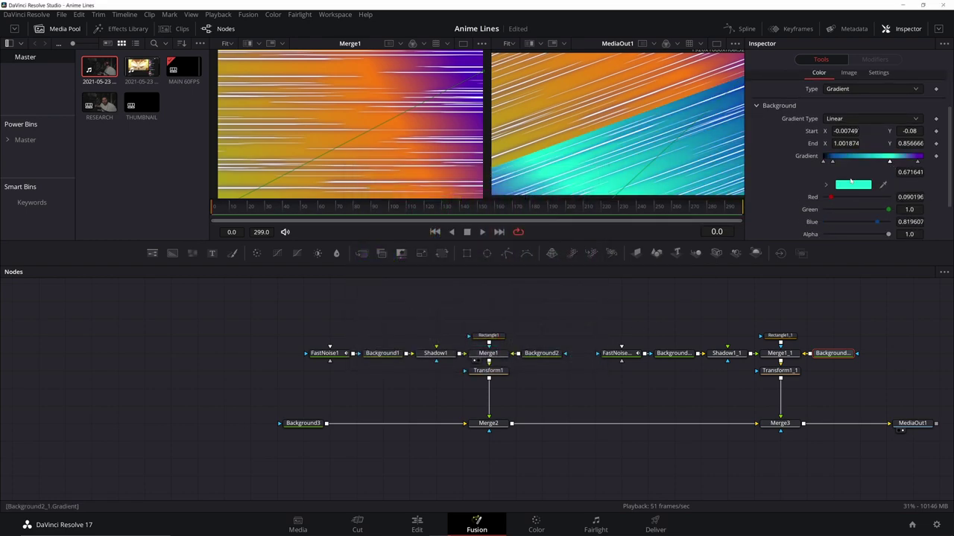
pyautogui.click(202, 208)
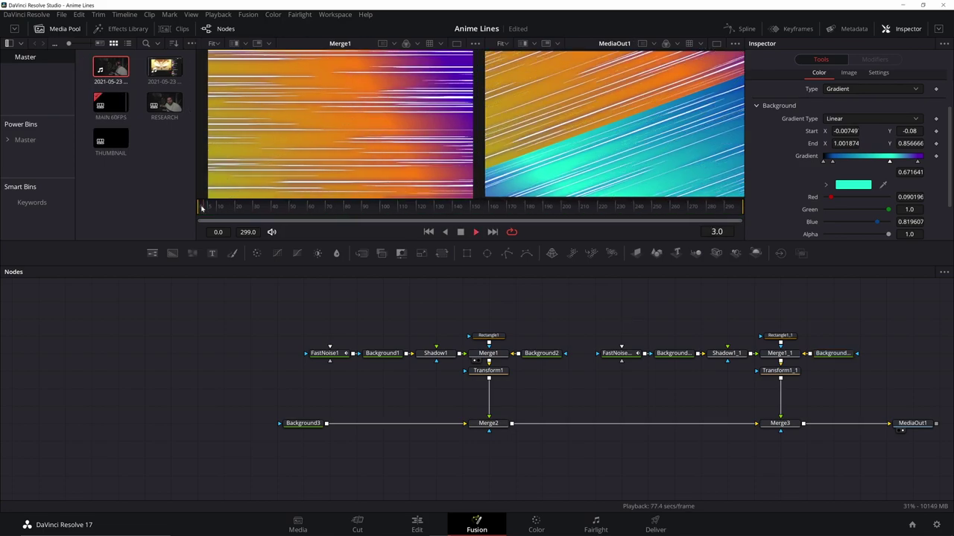